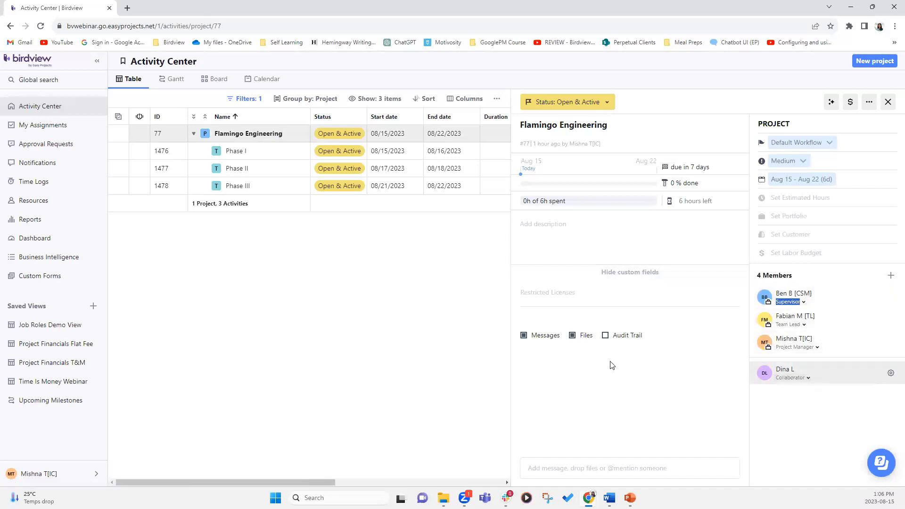
Add a new rate card under the company settings' Rate Cards and close it with its default settings.
left_click(72, 480)
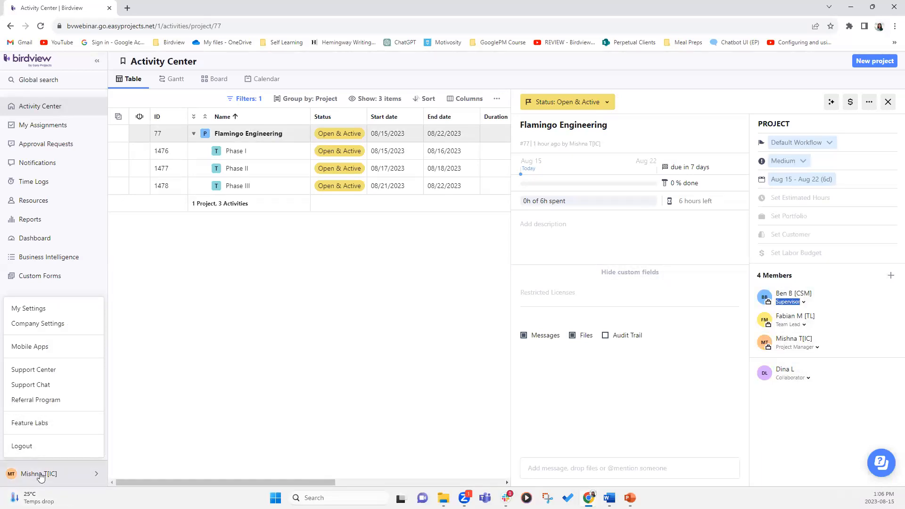
left_click(48, 329)
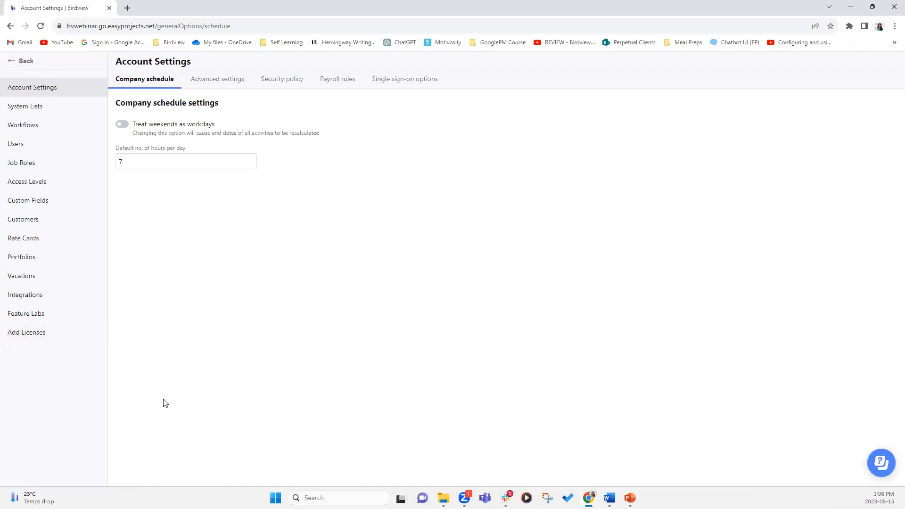
left_click(53, 239)
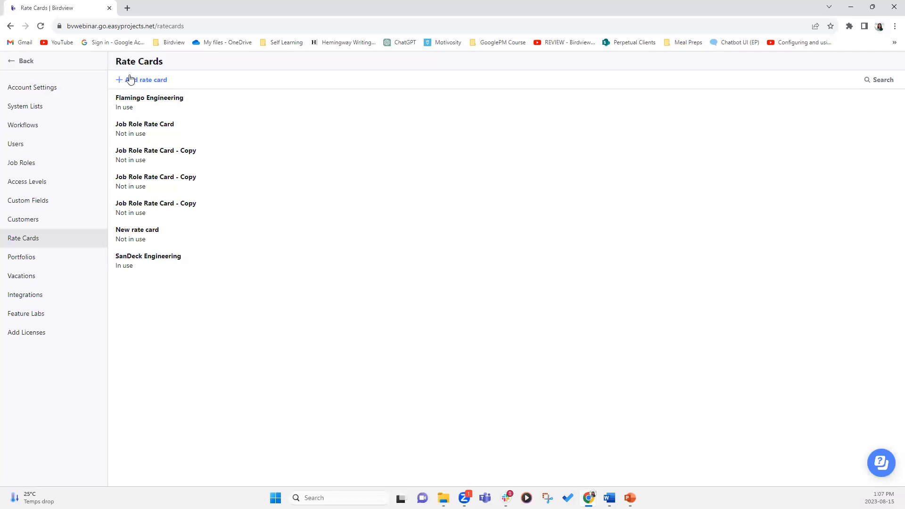
left_click(148, 83)
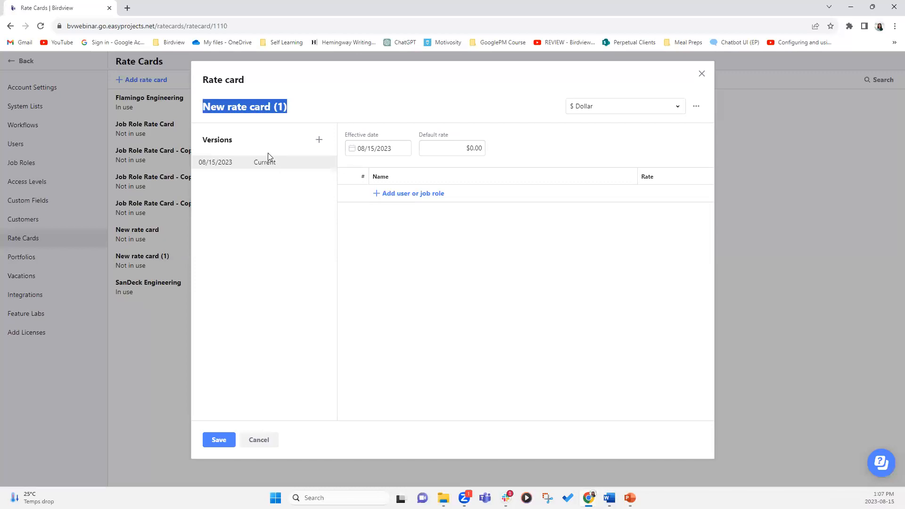
left_click(701, 74)
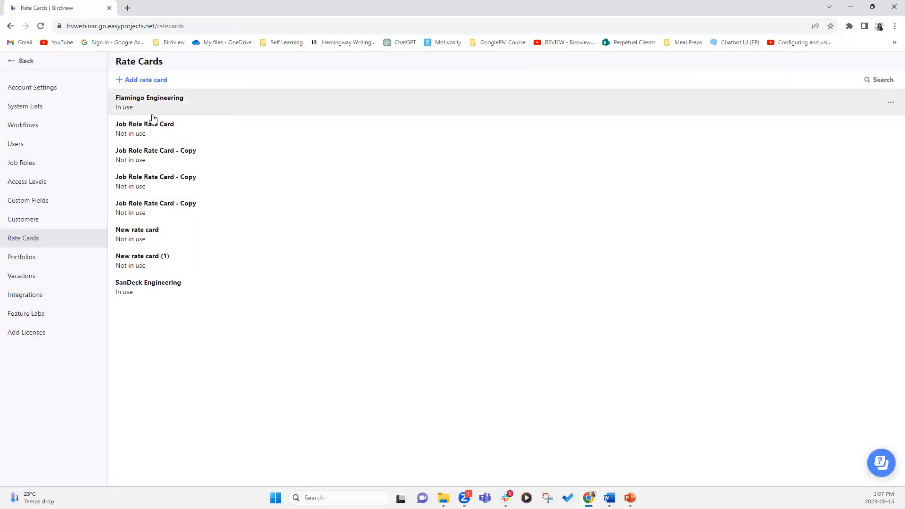
Set the Collaborator rate to $50 in the 08/15/2023 version of the Flamingo Engineering rate card.
left_click(152, 117)
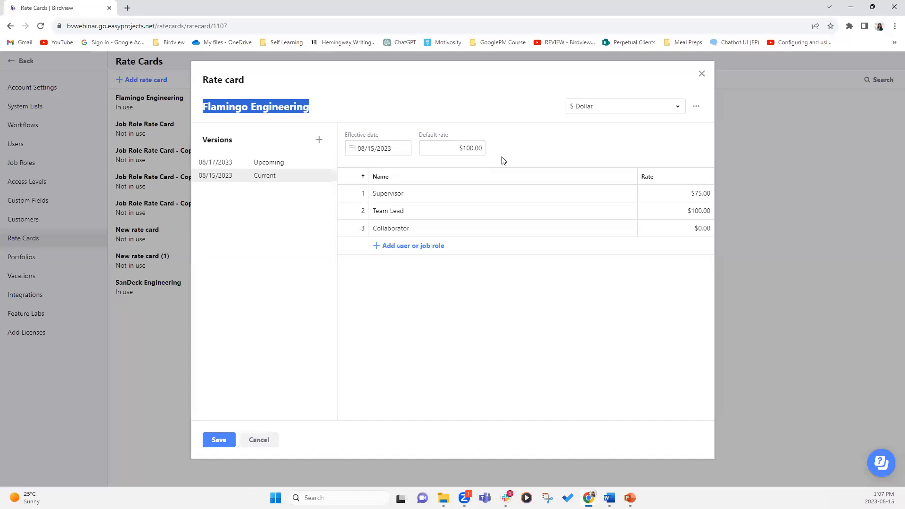
left_click(680, 108)
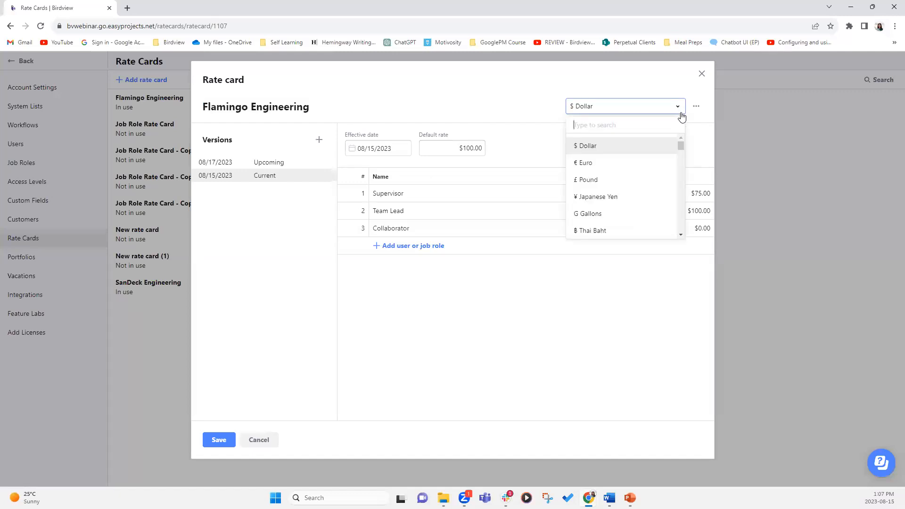
left_click(497, 101)
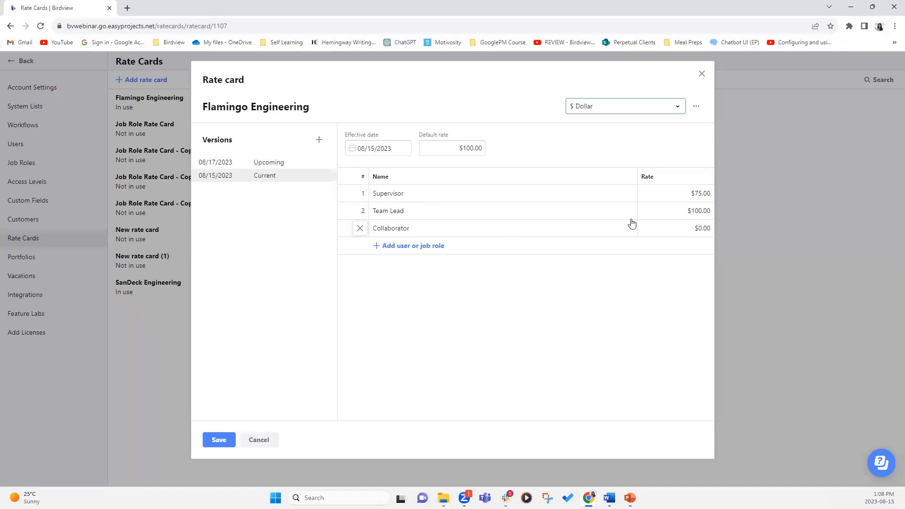
left_click(702, 229)
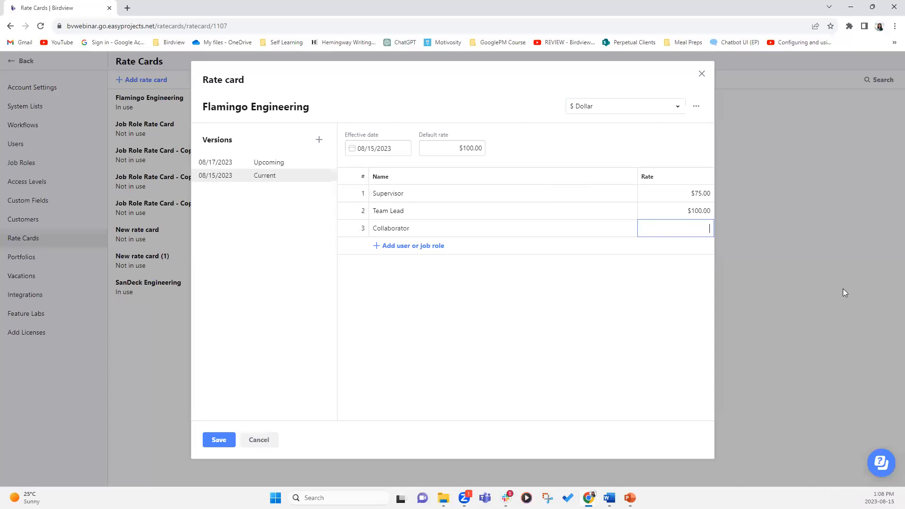
type("50")
key("Return")
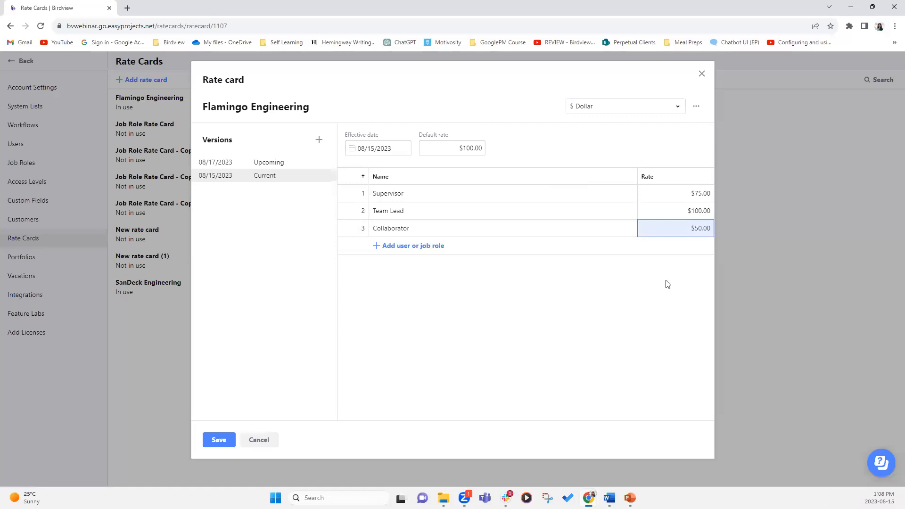
Add a new version based on the 08/17/2023 one to the rate card, with effective date 08/16/2024.
left_click(243, 169)
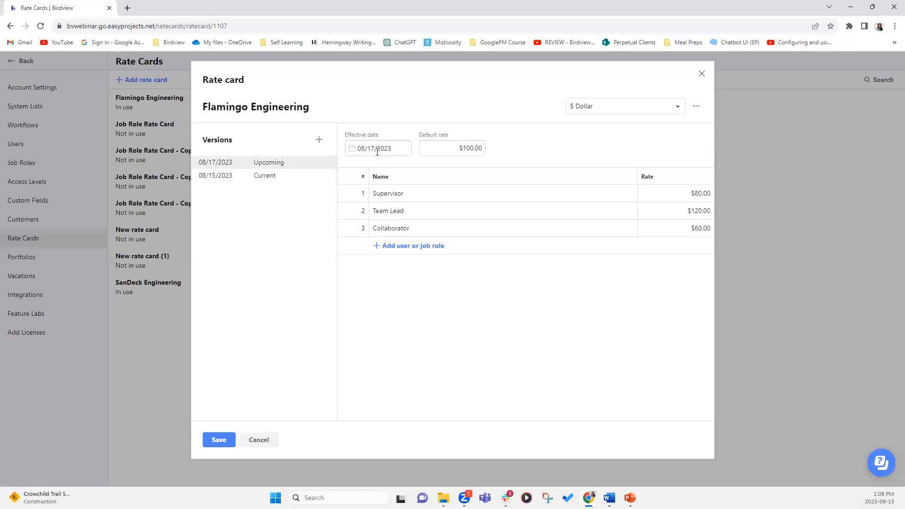
left_click(320, 140)
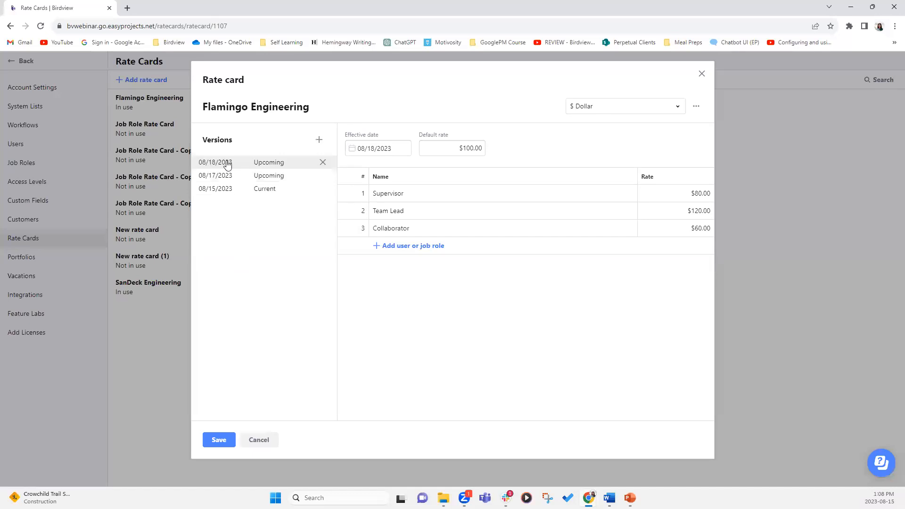
left_click(371, 150)
key("BackSpace")
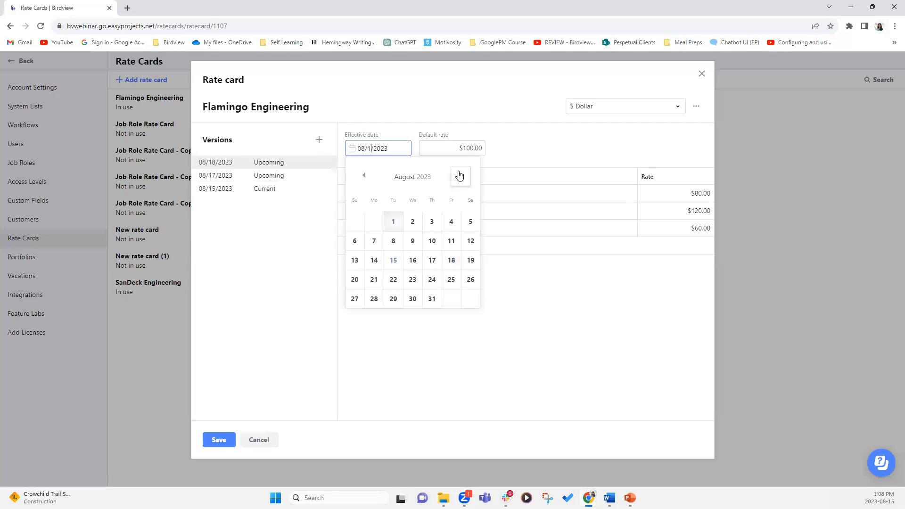
type("6")
key("End")
key("BackSpace")
type("4")
Set the default rate of the 08/16/2024 version to $105.
left_click(469, 148)
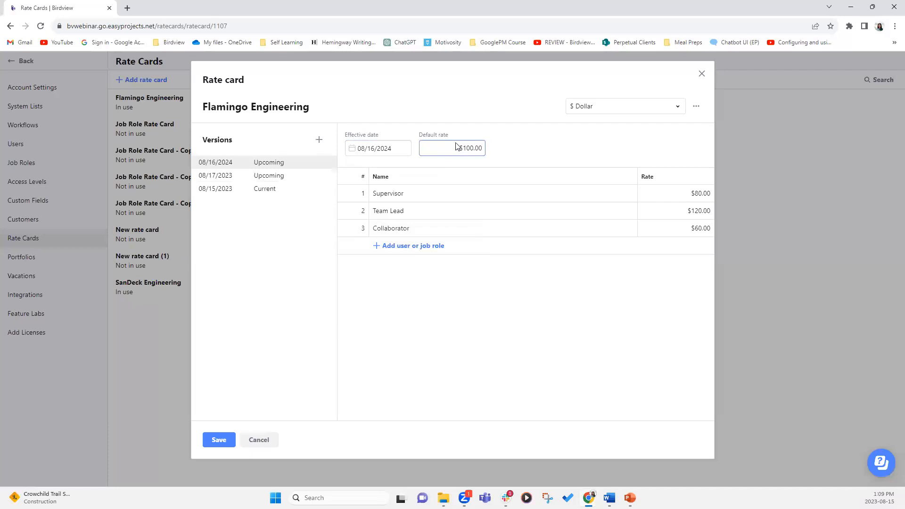
left_click_drag(458, 148, 491, 151)
type("105")
left_click(537, 143)
Set the 08/16/2024 version's rates to $85 for Supervisor, $125 for Team Lead and $65 for Collaborator.
left_click(696, 194)
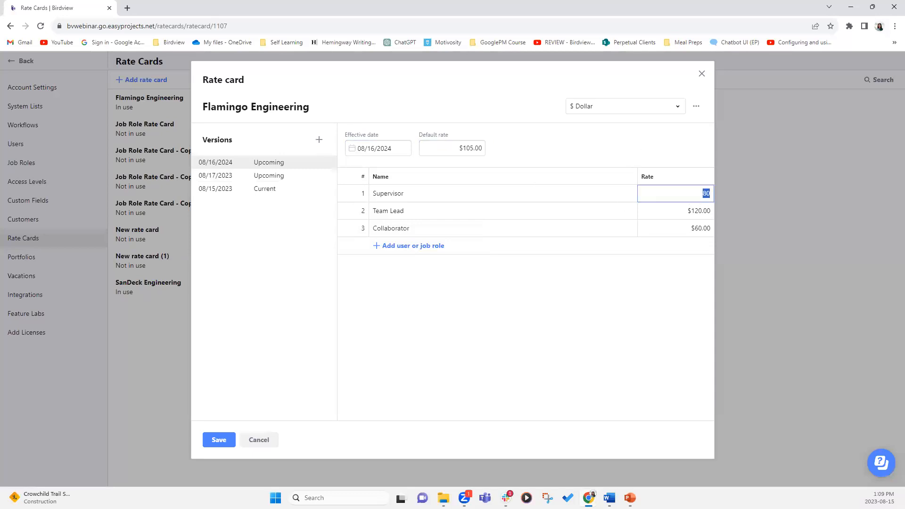
type("85")
left_click(691, 211)
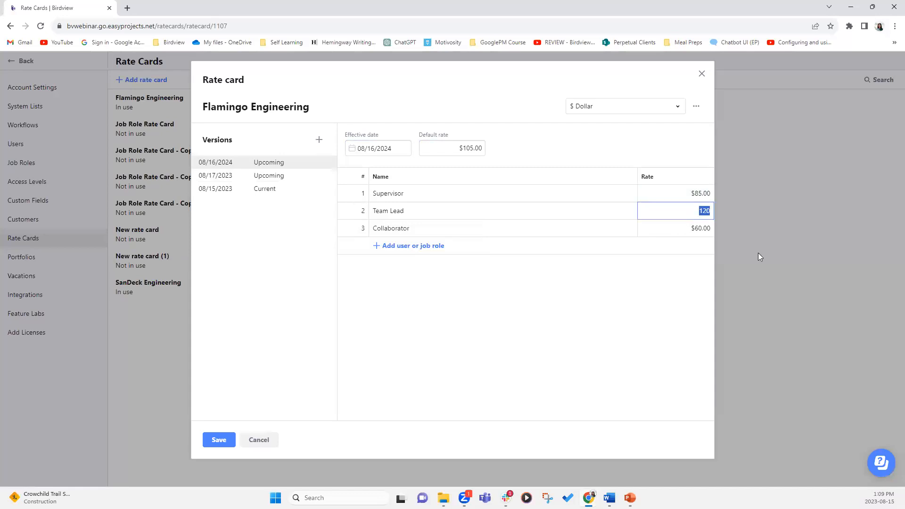
type("125")
key("Return")
left_click(694, 229)
type("65")
key("Return")
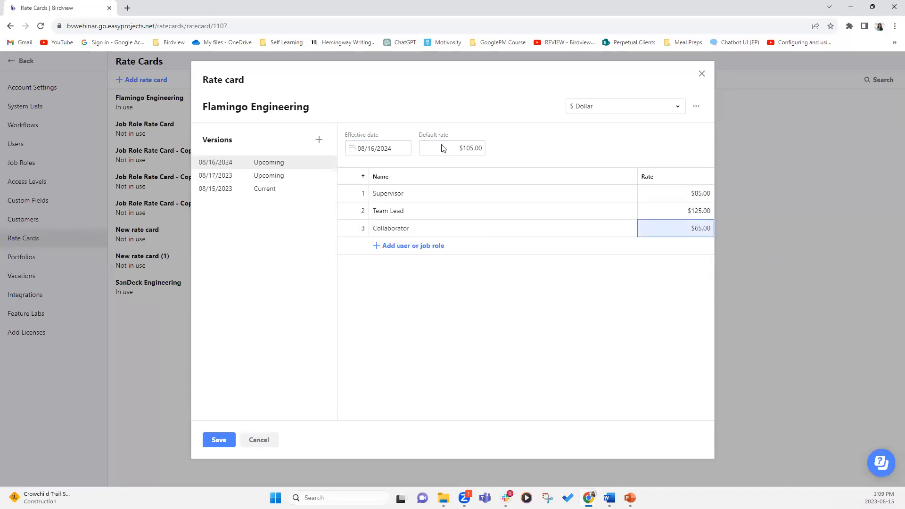
Delete the 08/17/2023 version and review the rates of the current and 08/16/2024 versions.
left_click(324, 177)
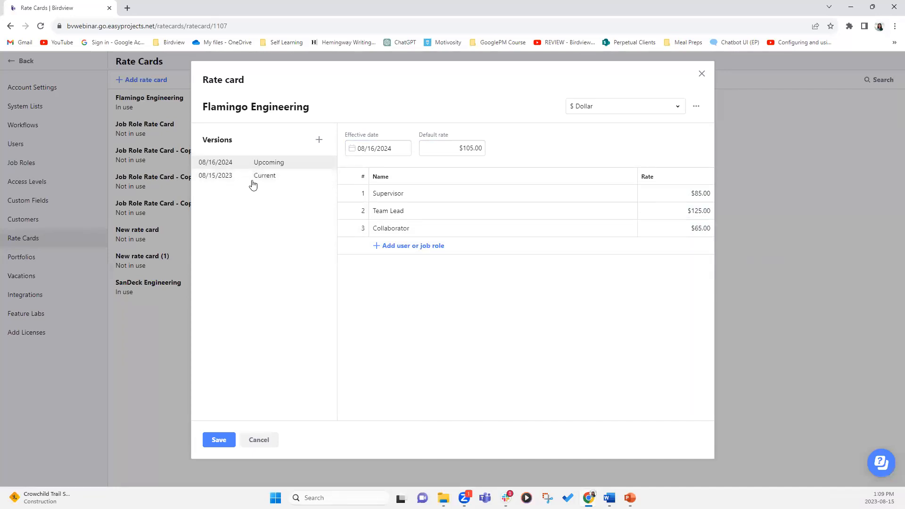
mouse_move(245, 180)
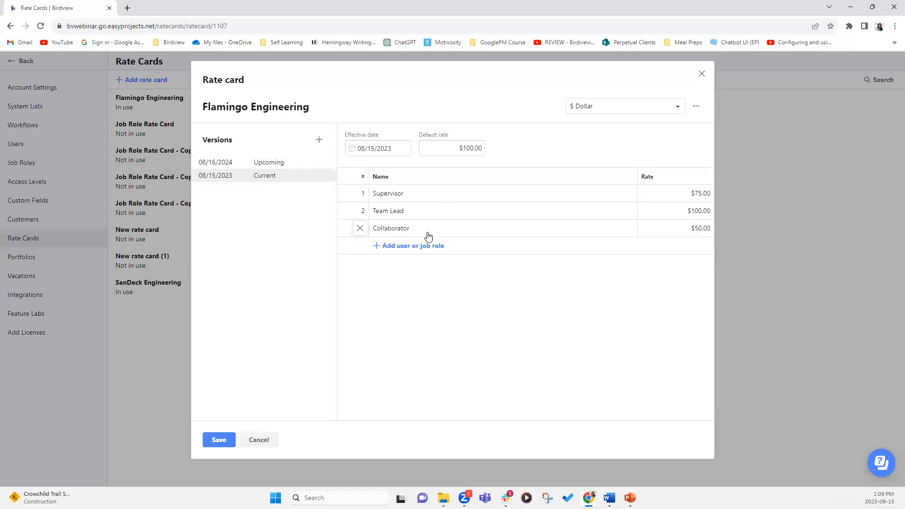
left_click(282, 166)
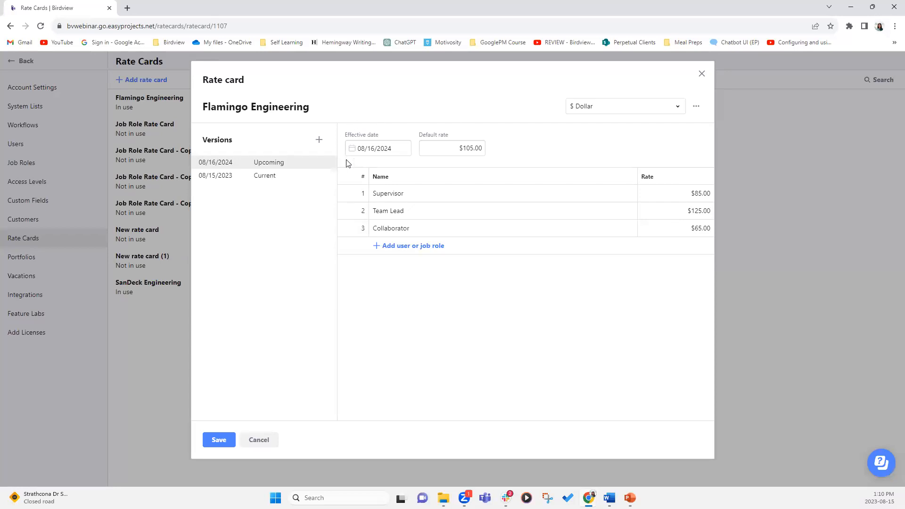
Set the upcoming version's effective date to 08/16/2023 and save the Flamingo Engineering rate card.
left_click(375, 148)
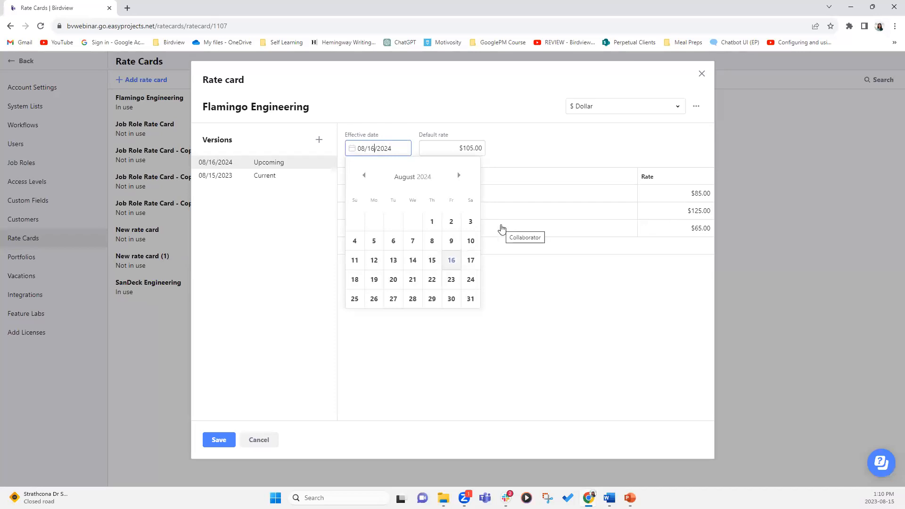
left_click(545, 270)
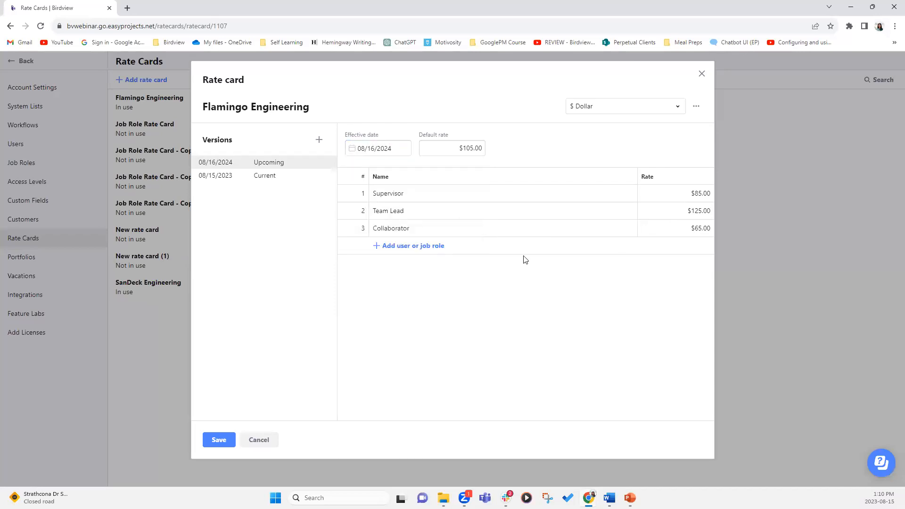
left_click(368, 148)
key("BackSpace")
type("3")
left_click(563, 313)
left_click(374, 147)
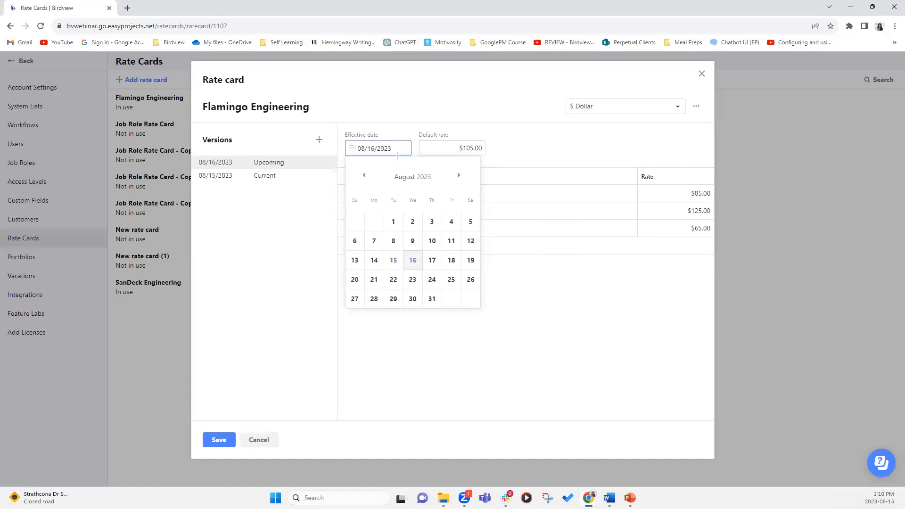
left_click(654, 267)
left_click(701, 193)
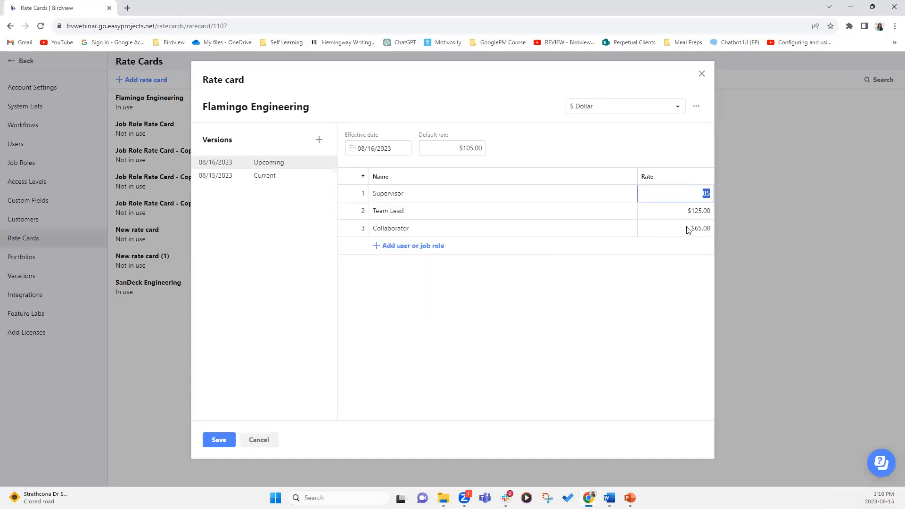
left_click(675, 294)
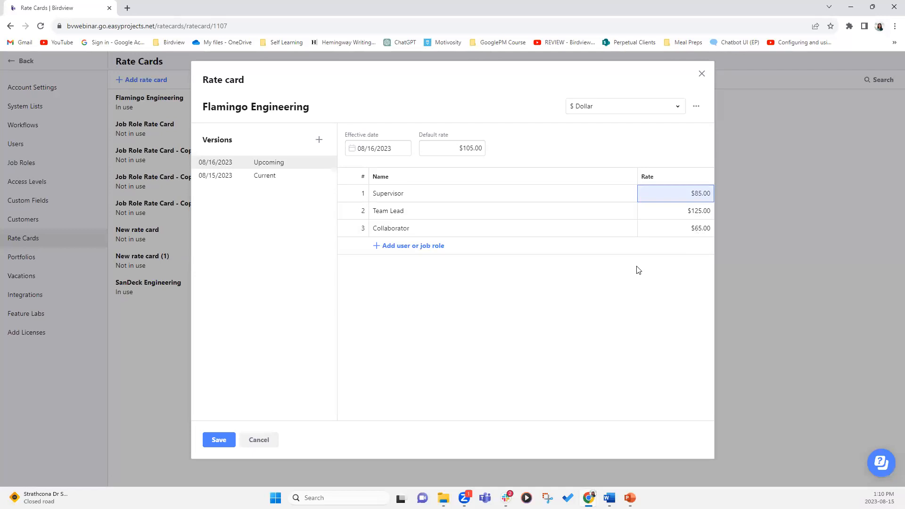
left_click(227, 439)
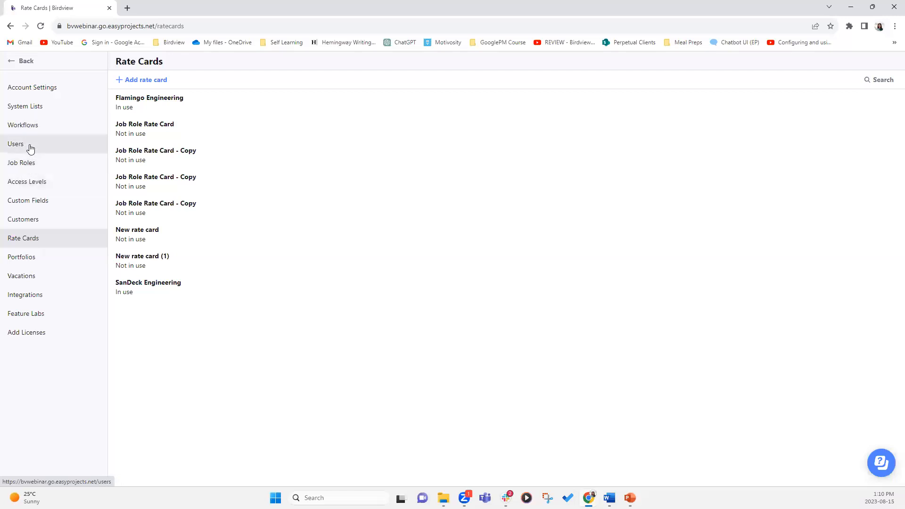
View the rate history of the user tagged [TL] in the Users list.
left_click(30, 148)
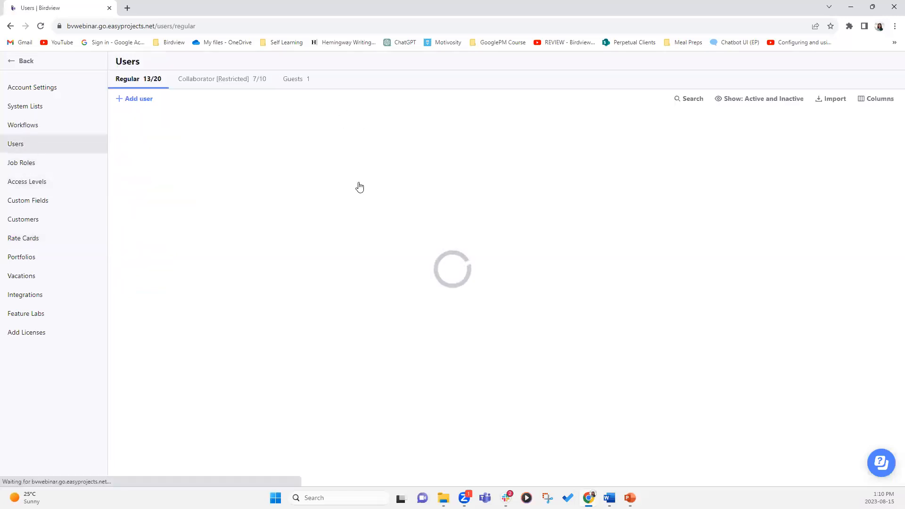
left_click(235, 355)
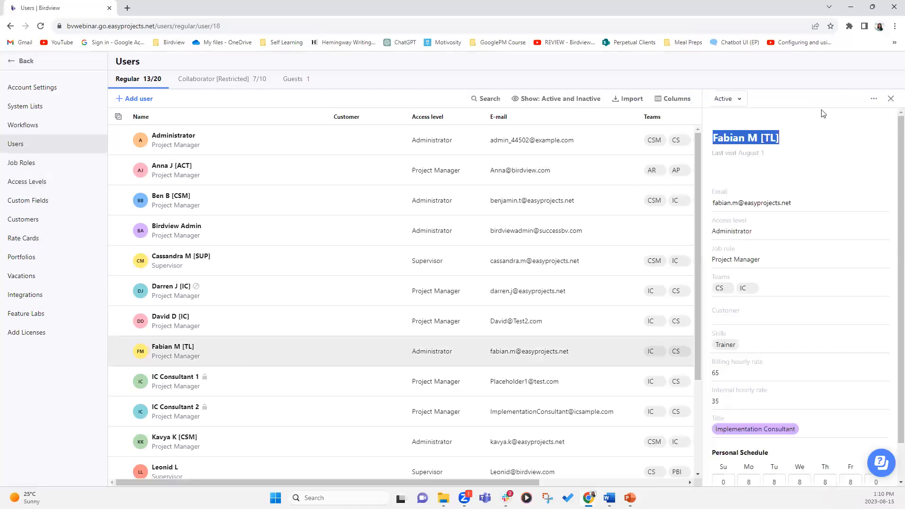
left_click(873, 98)
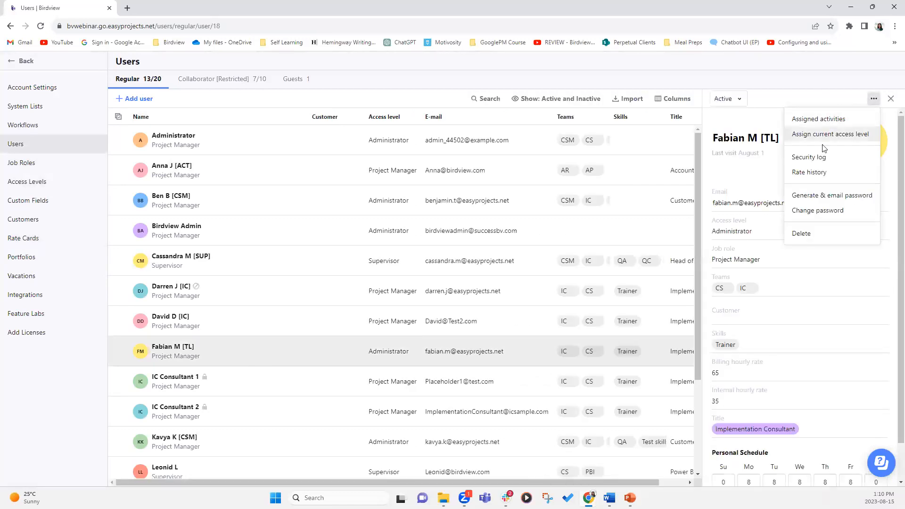
left_click(819, 173)
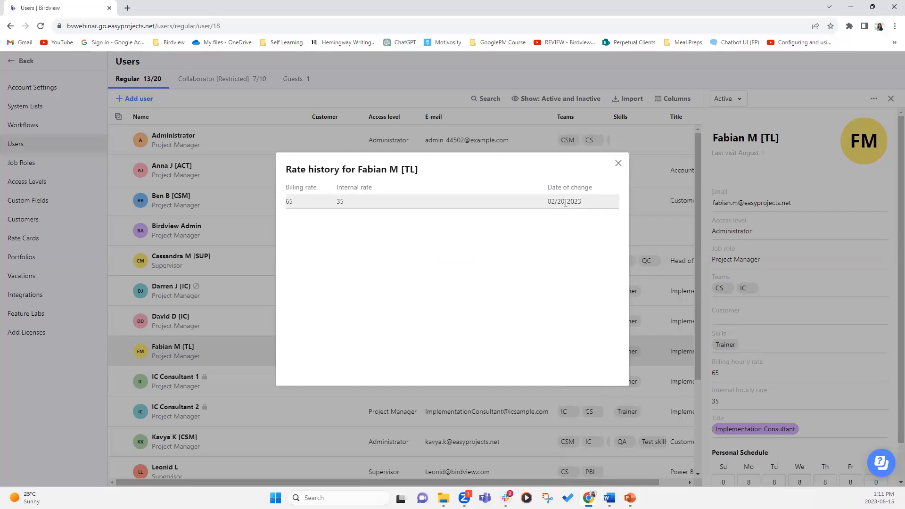
left_click(618, 169)
Delete the upcoming 08/16/2023 version from the Flamingo Engineering rate card and save the card.
left_click(37, 243)
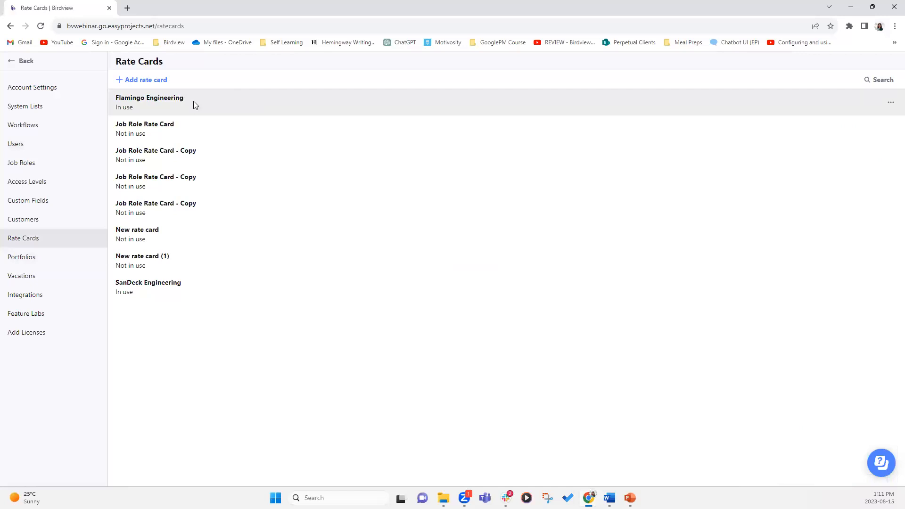
left_click(194, 103)
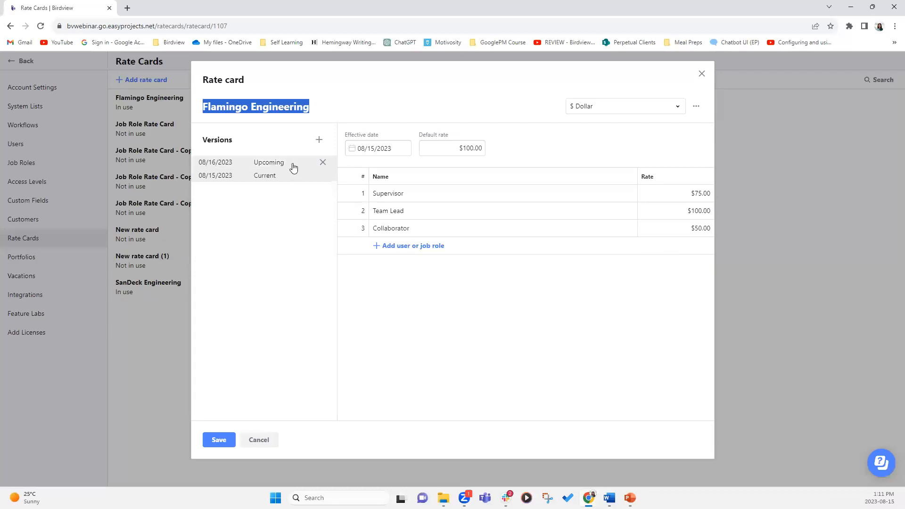
left_click(324, 161)
left_click(218, 438)
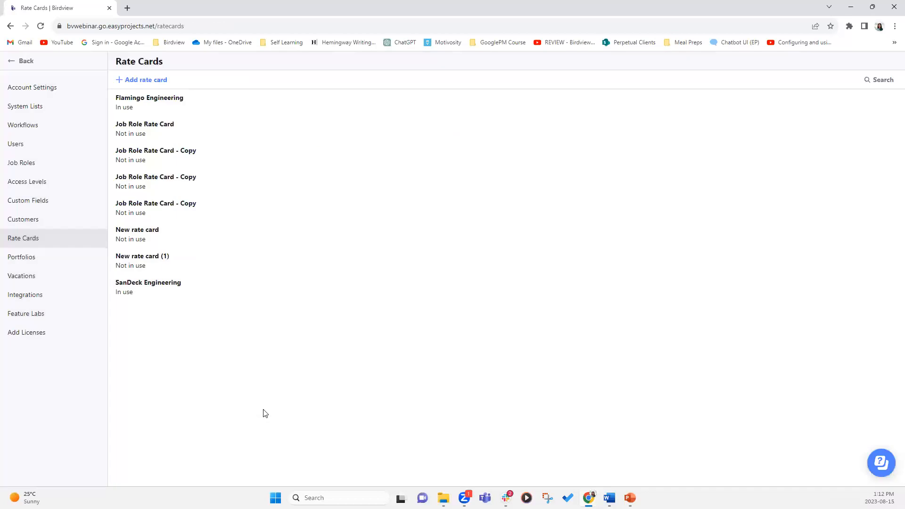
Return to the Activity Center and open the Flamingo Engineering project's financial targets.
left_click(21, 60)
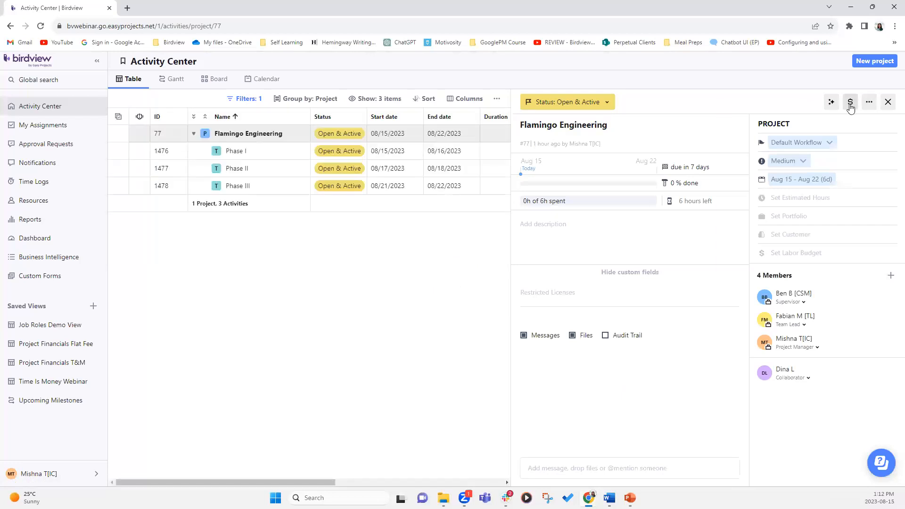
left_click(850, 103)
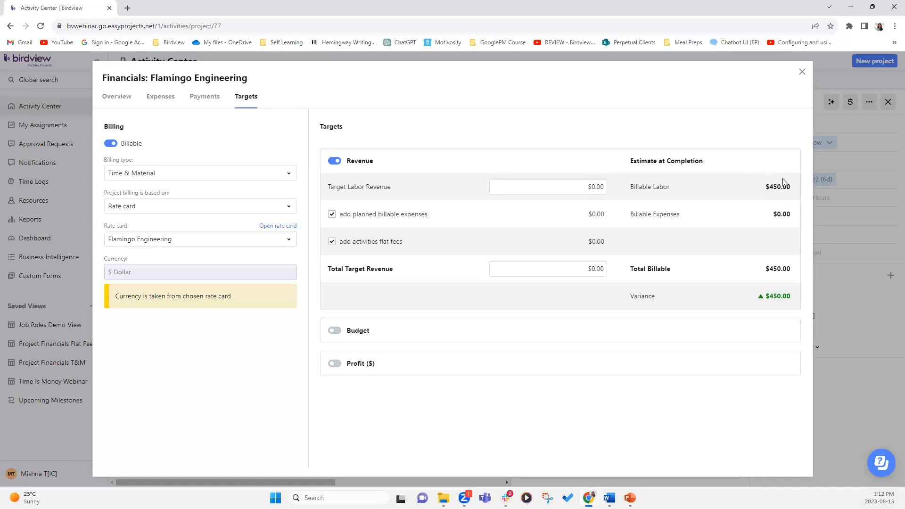
Remove the Collaborator job role from the Flamingo Engineering rate card in the company settings and save the card.
left_click(802, 72)
left_click(51, 476)
left_click(70, 329)
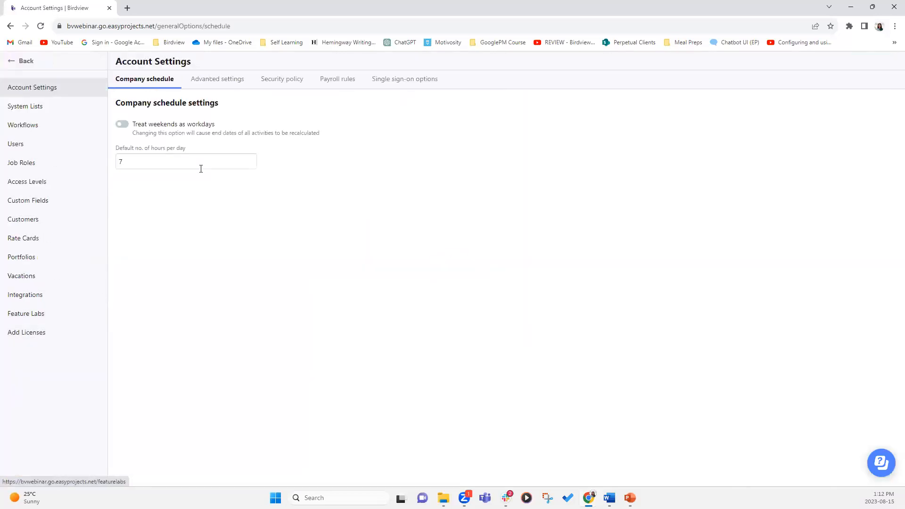
left_click(33, 240)
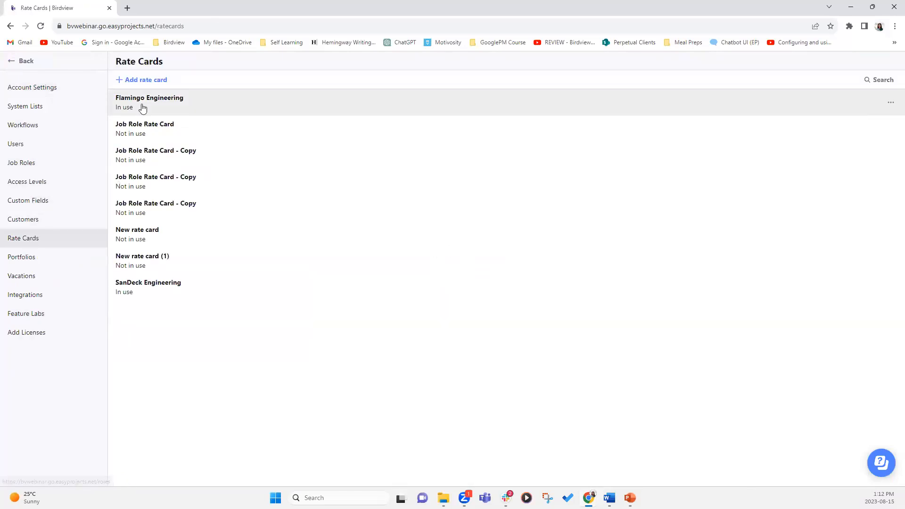
left_click(141, 106)
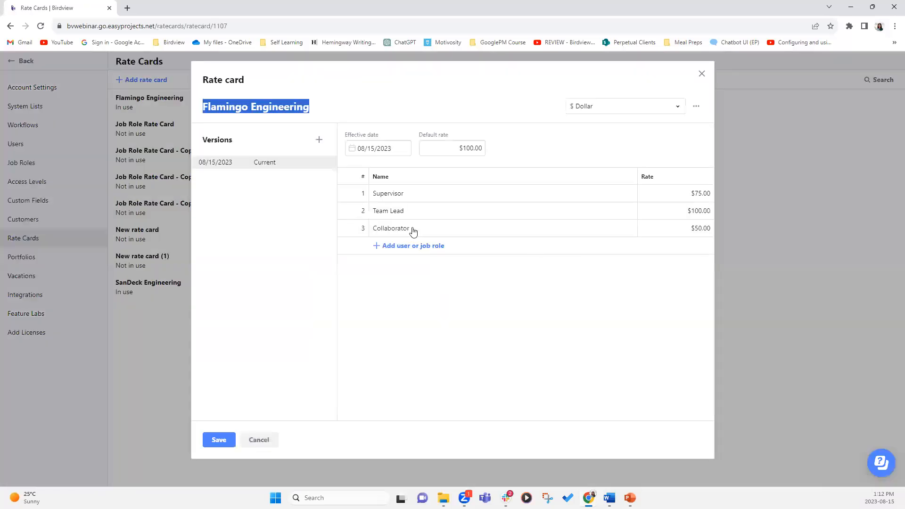
left_click(357, 228)
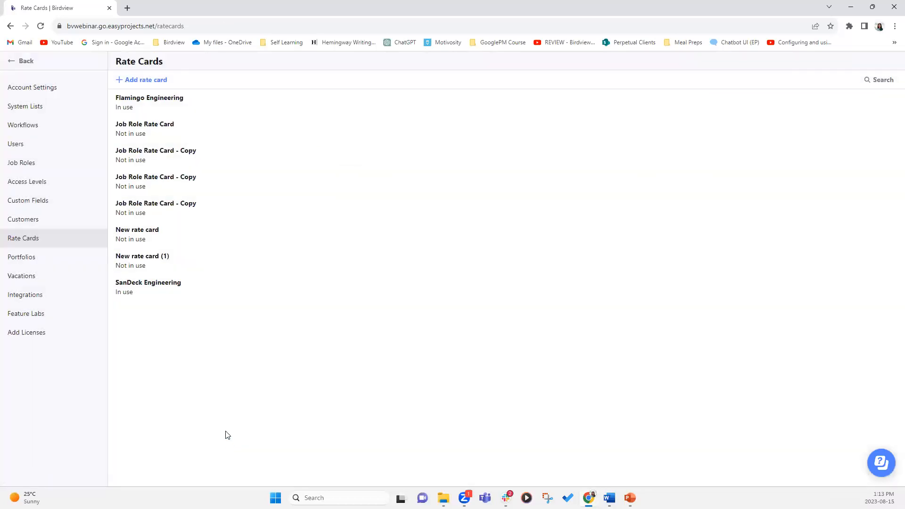
Return to the Activity Center and check the estimate at completion in the Flamingo Engineering project's financial targets.
left_click(50, 64)
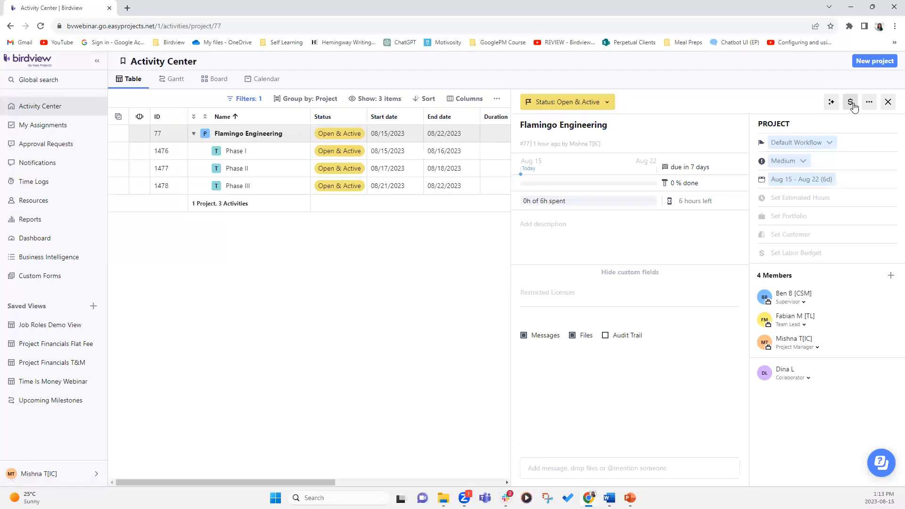
left_click(851, 102)
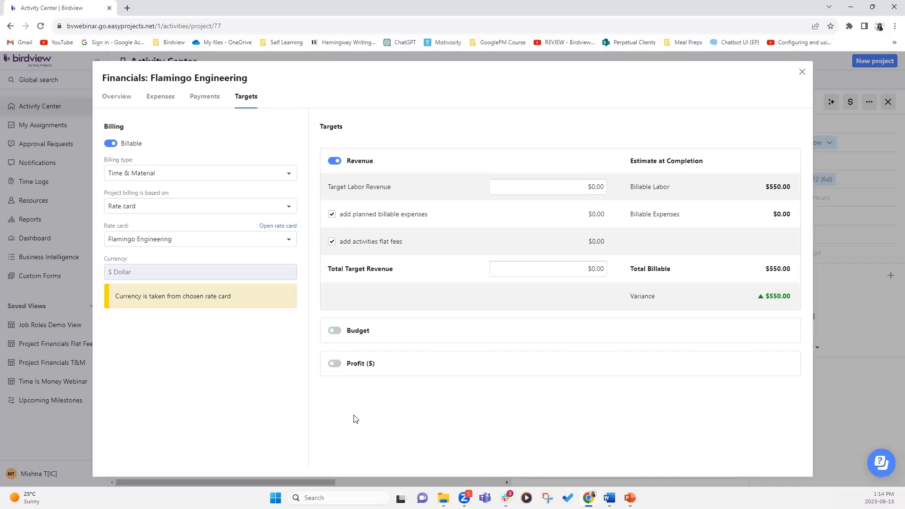
left_click(802, 72)
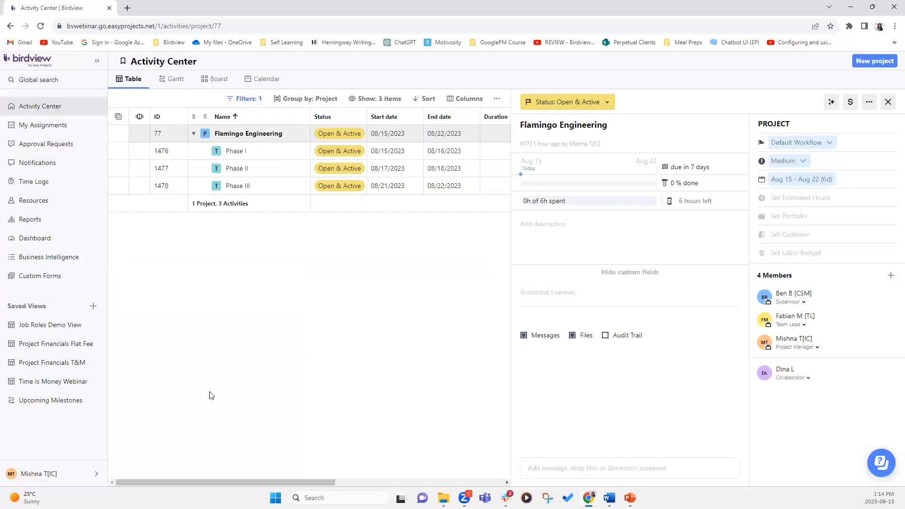
Reopen the Flamingo Engineering rate card in the company settings, add the Collaborator job role without entering a rate, and save it.
left_click(73, 475)
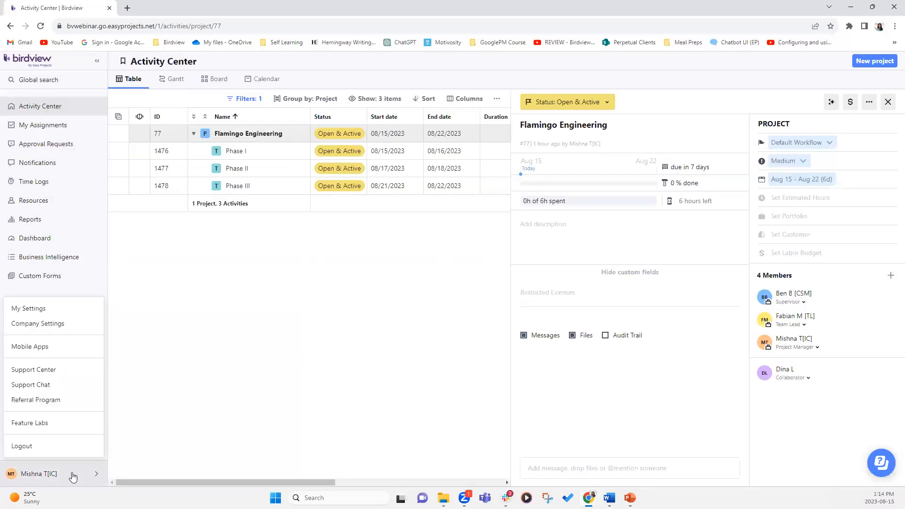
left_click(62, 325)
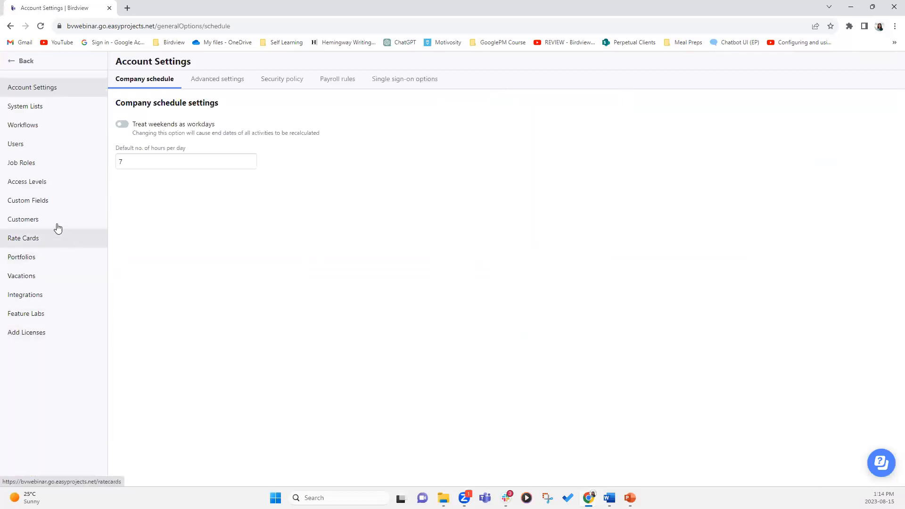
left_click(52, 225)
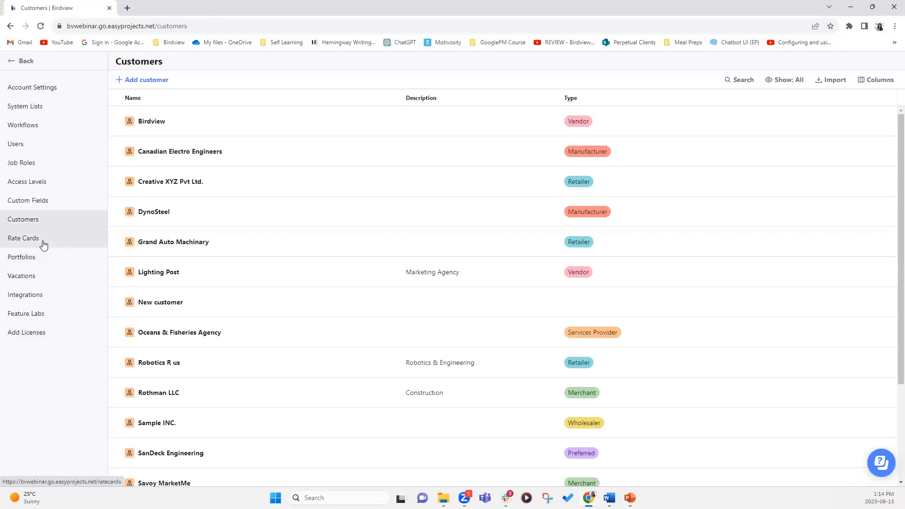
left_click(21, 239)
left_click(185, 113)
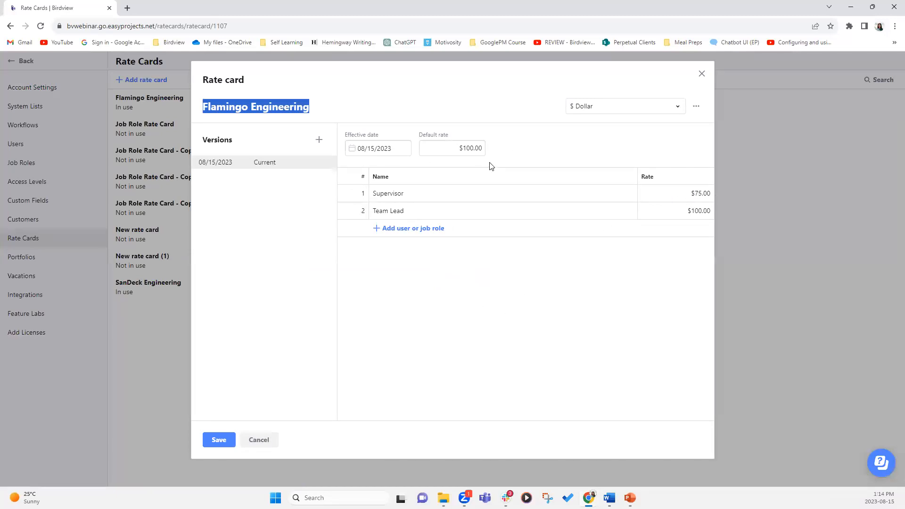
left_click(427, 230)
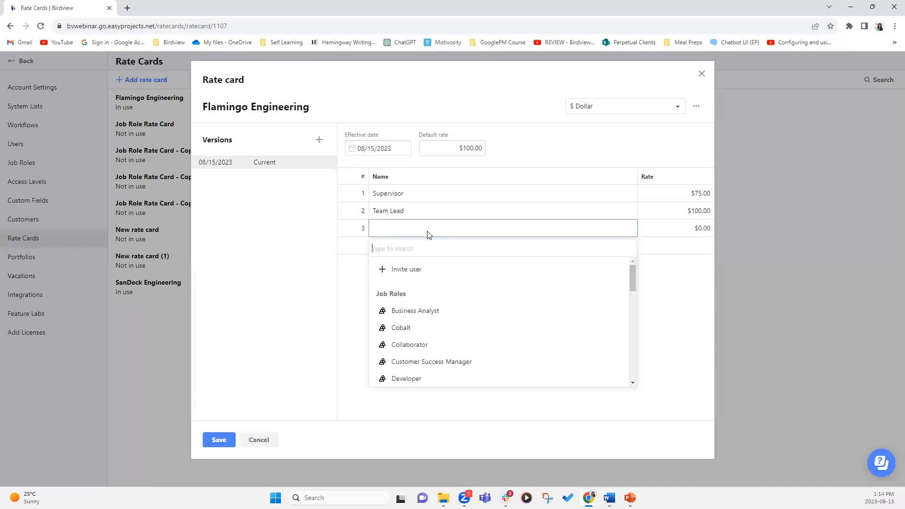
type("coll")
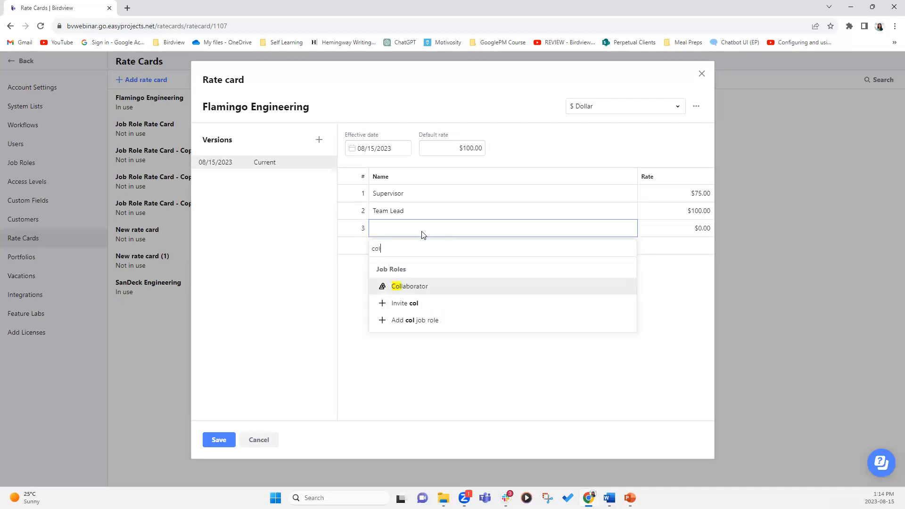
left_click(431, 287)
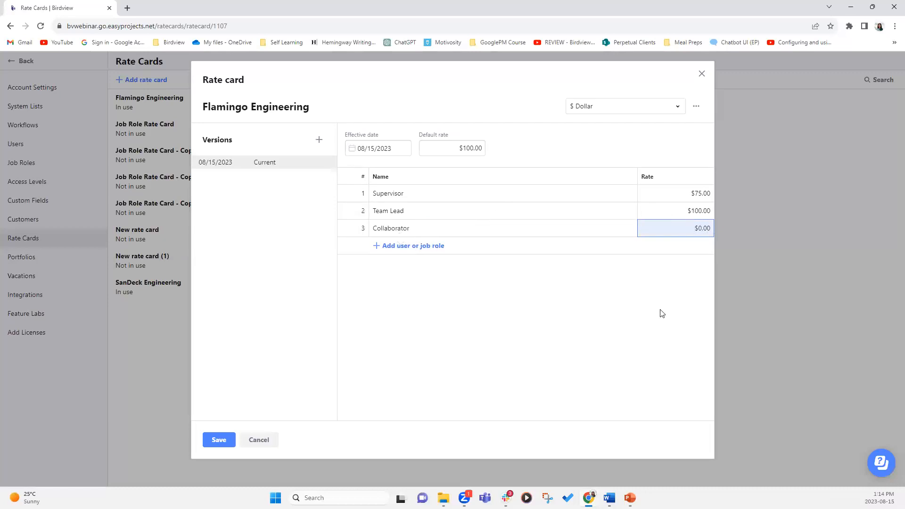
left_click(220, 441)
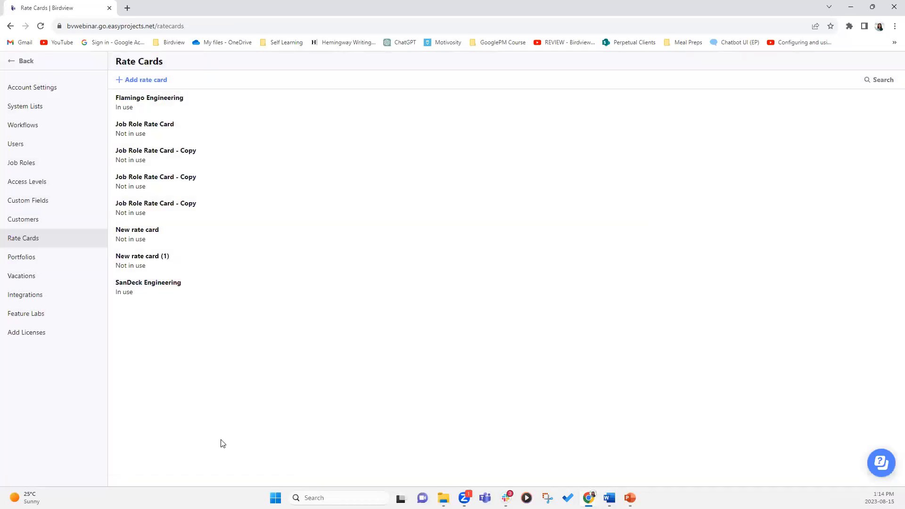
Review the Flamingo Engineering project's financial targets from the Activity Center and open the rate card linked there.
left_click(25, 61)
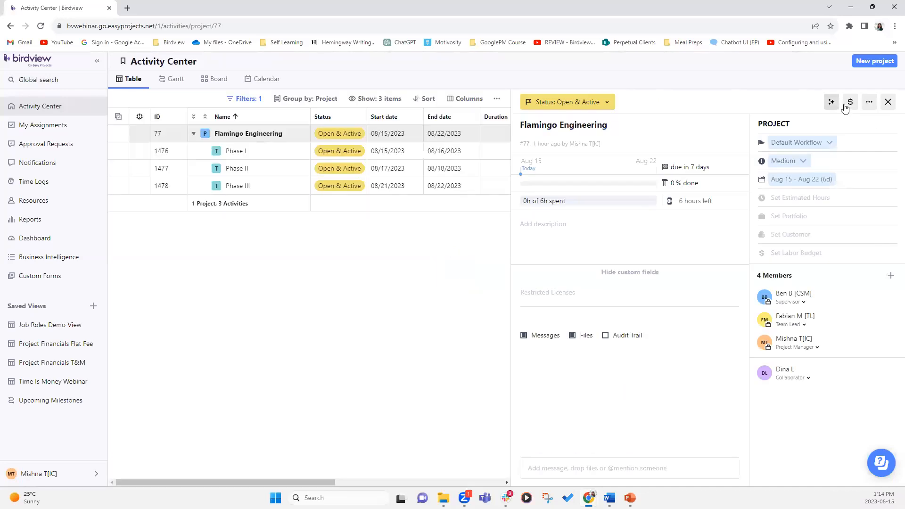
left_click(850, 102)
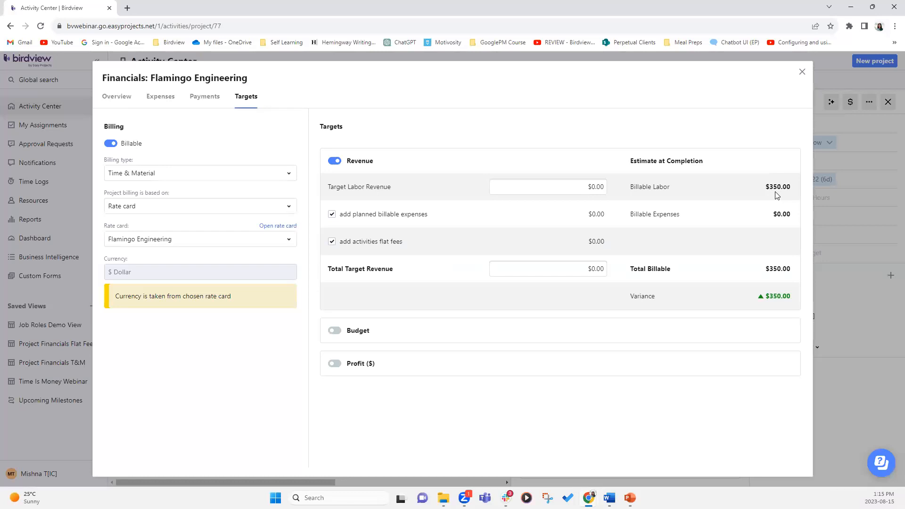
left_click(281, 227)
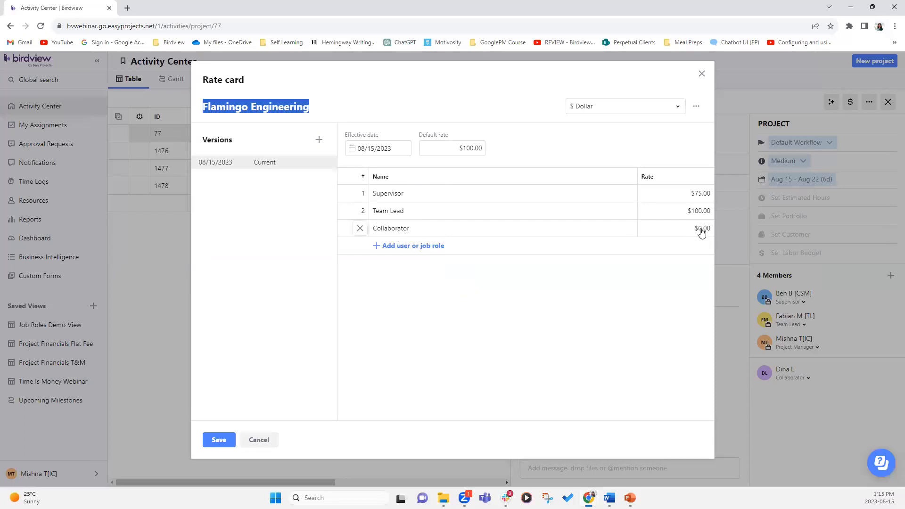
left_click(669, 269)
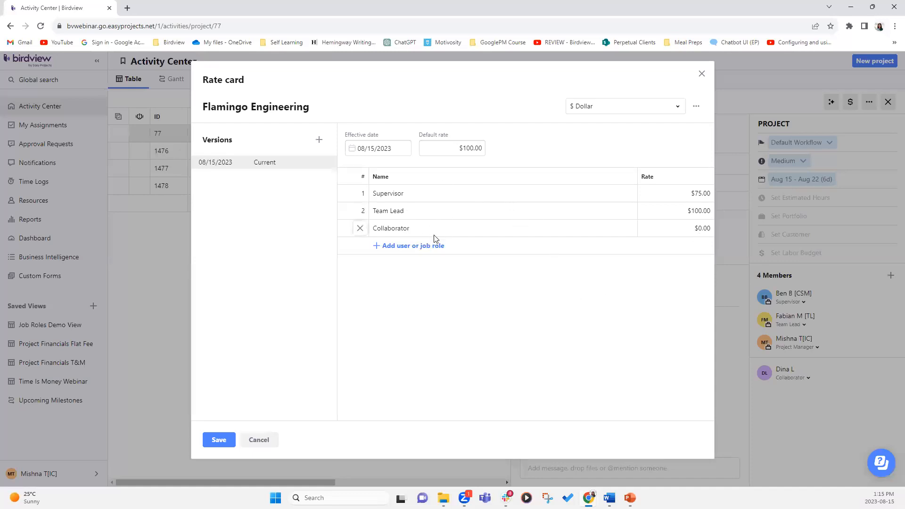
Remove the Collaborator row from the current version of the Flamingo Engineering rate card.
left_click(706, 229)
left_click(642, 290)
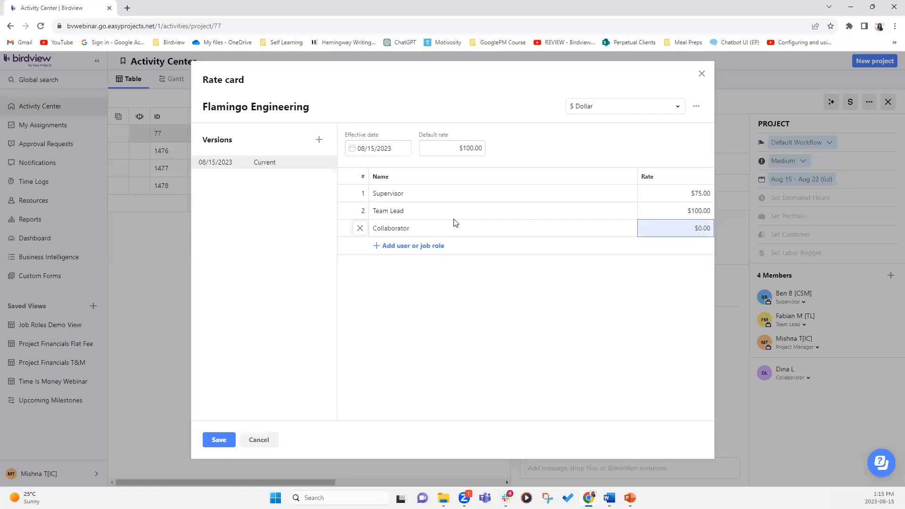
left_click(360, 229)
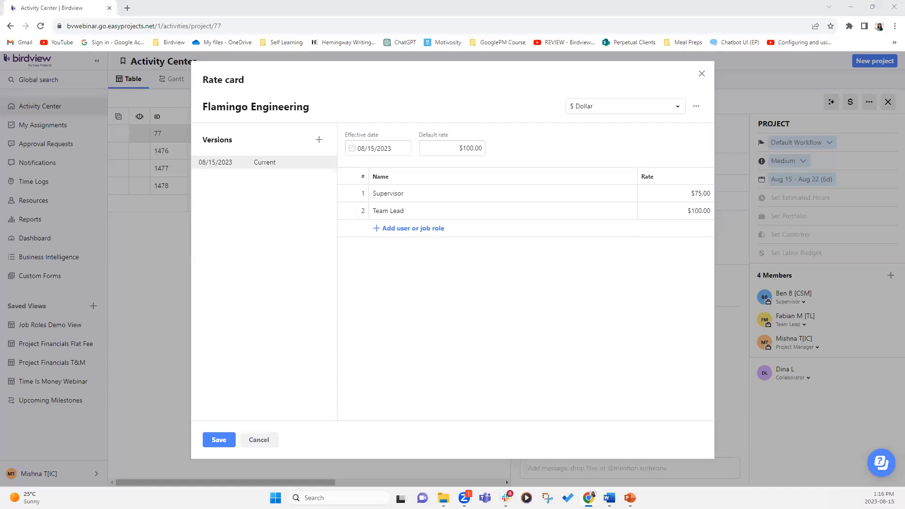
Add the user tagged [CSM] to the current rate card version with an individual rate of $80.
left_click(424, 233)
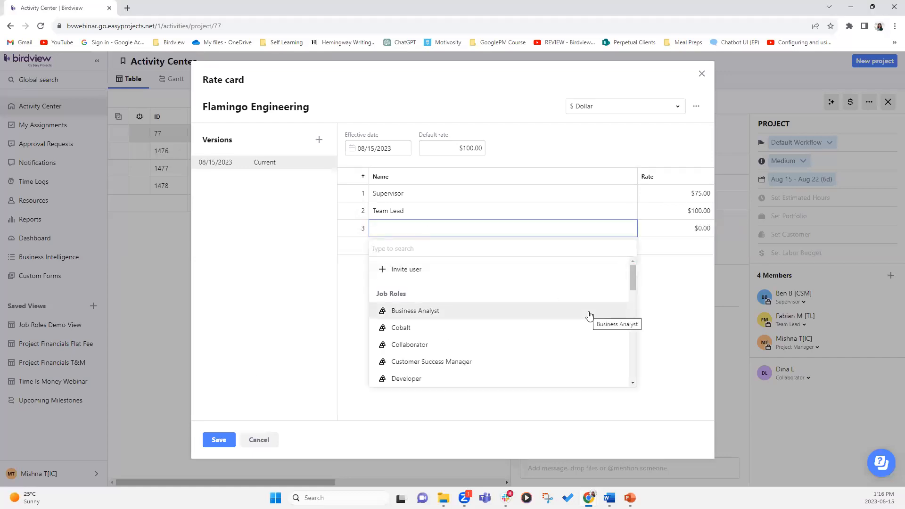
type("ben")
left_click(424, 286)
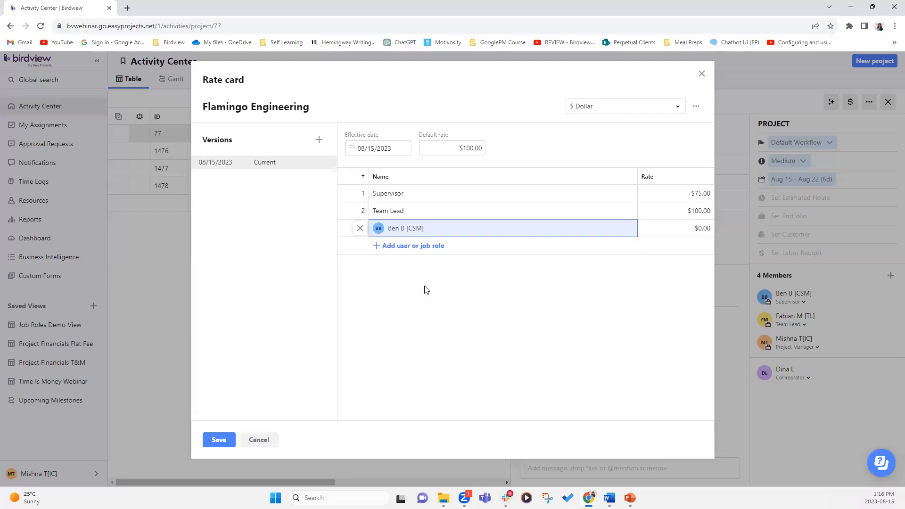
type("80")
left_click(615, 337)
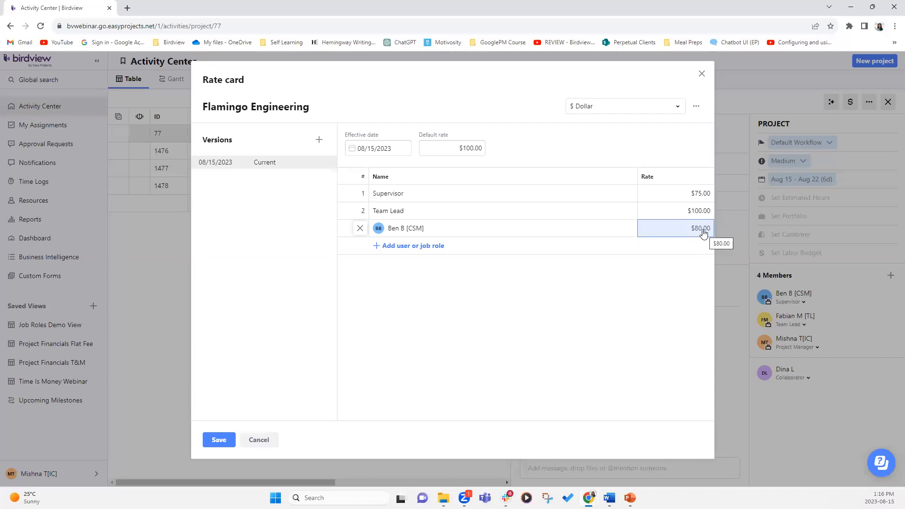
left_click(512, 340)
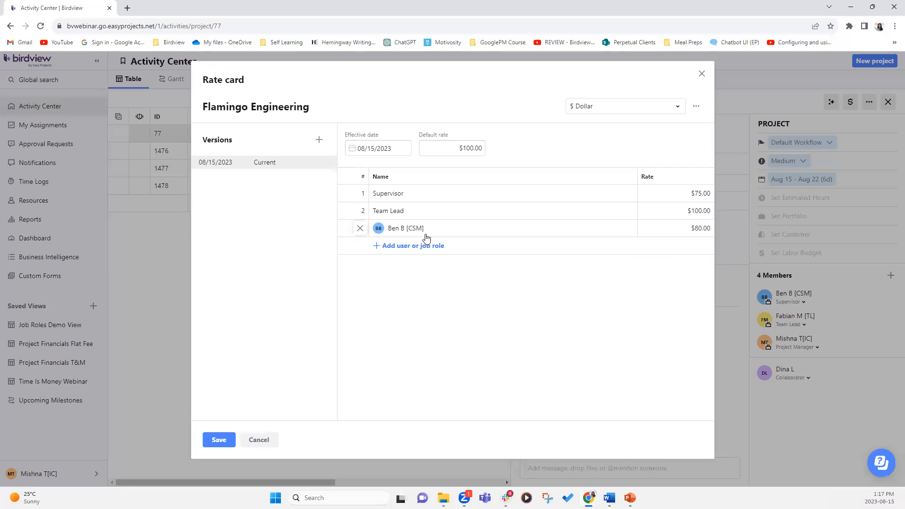
Remove the row of the user tagged [CSM] from the current rate card version.
left_click(411, 235)
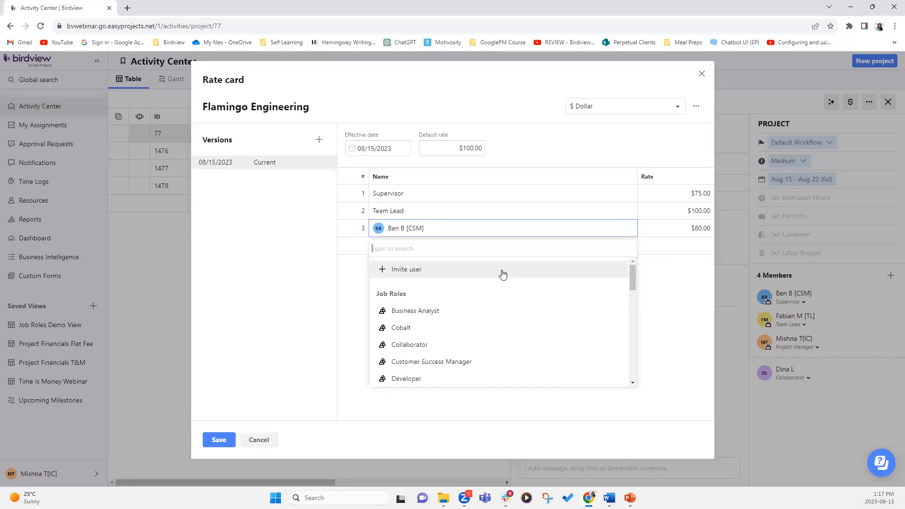
left_click(327, 234)
left_click(363, 228)
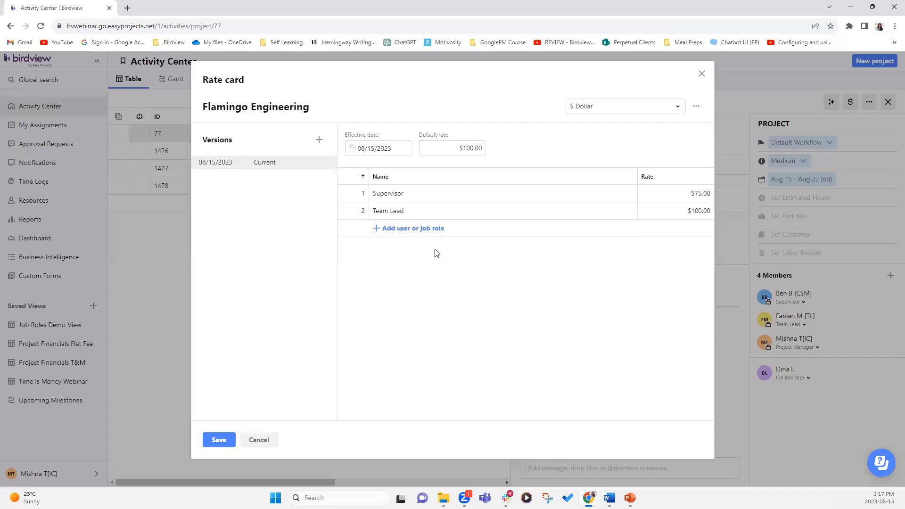
Add the Collaborator job role to the current rate card version with a rate of $50.
left_click(433, 229)
type("Colla")
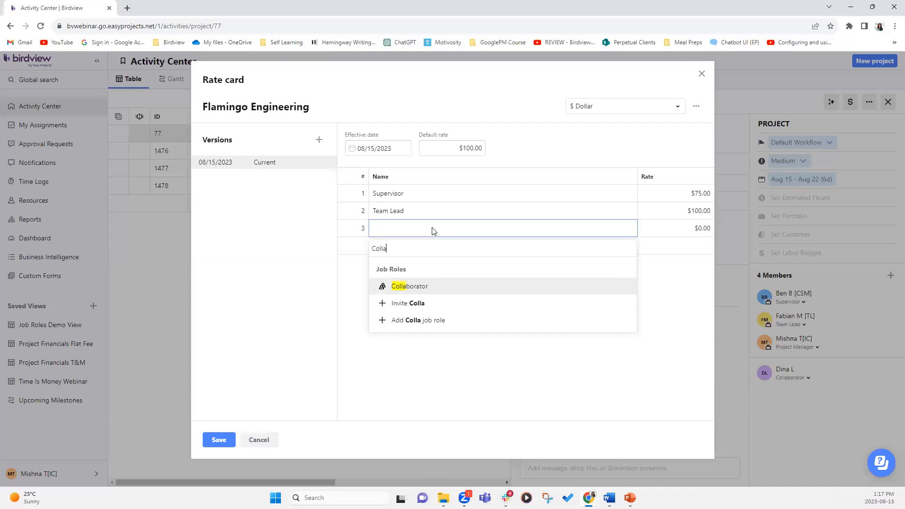
left_click(436, 287)
left_click(702, 228)
type("50")
key("Return")
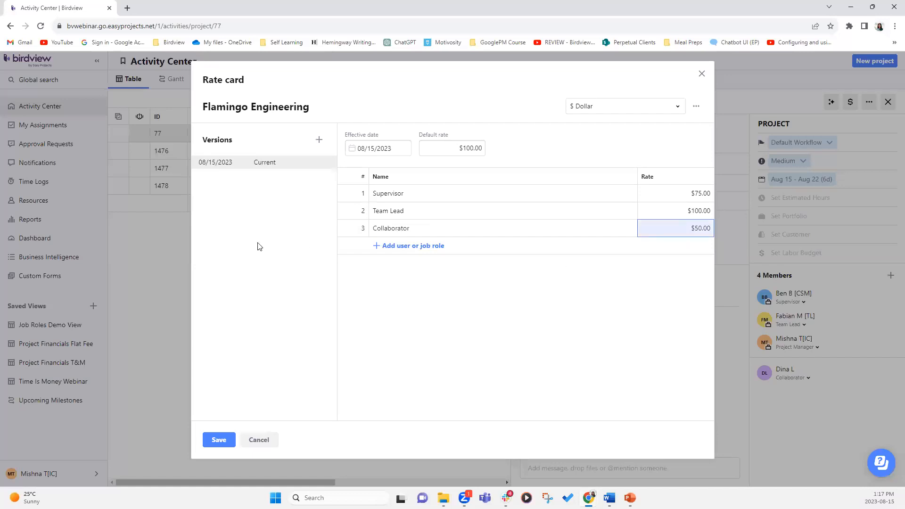
Add an upcoming 08/16/2023 version with rates of $80 for Supervisor, $110 for Team Lead and $55 for Collaborator.
left_click(319, 141)
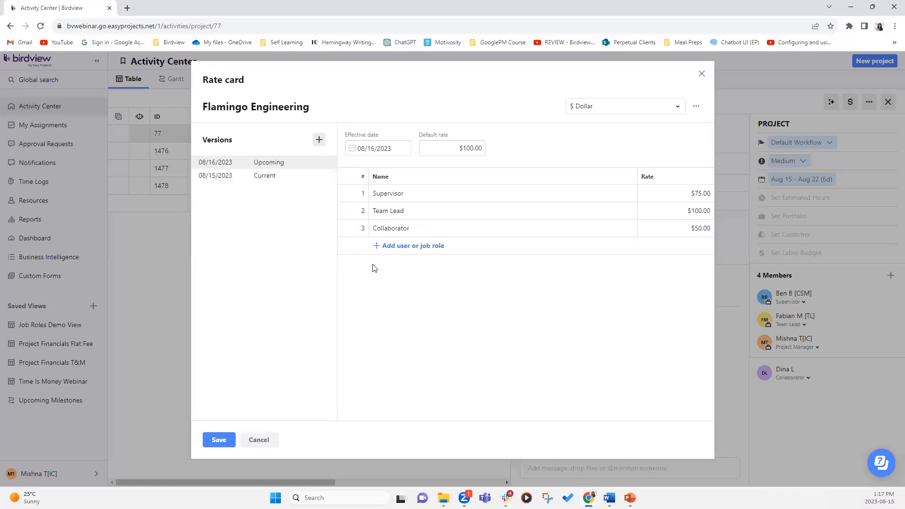
mouse_move(224, 168)
left_click(683, 193)
type("80")
key("Return")
left_click(693, 216)
type("110")
left_click(699, 229)
type("55")
Set the upcoming version's default rate to $105 and save the Flamingo Engineering rate card.
key("Tab")
type("105")
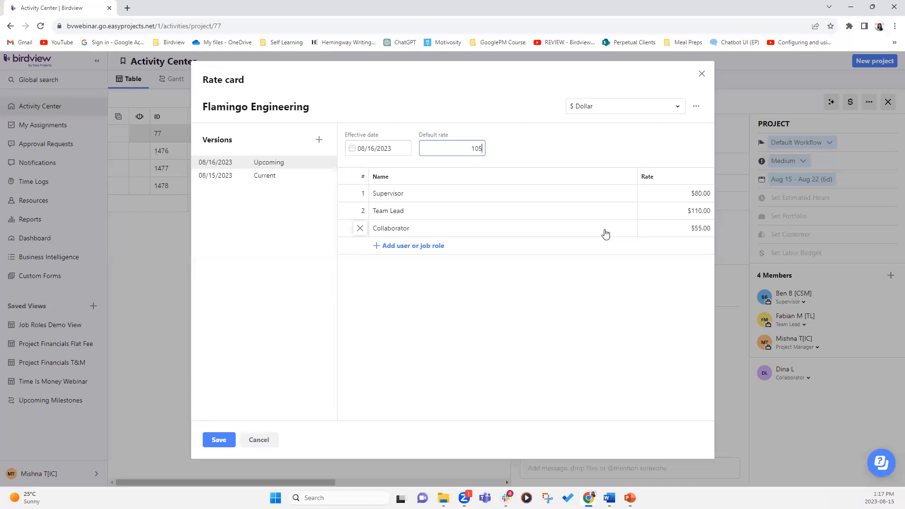
left_click(633, 293)
left_click(223, 440)
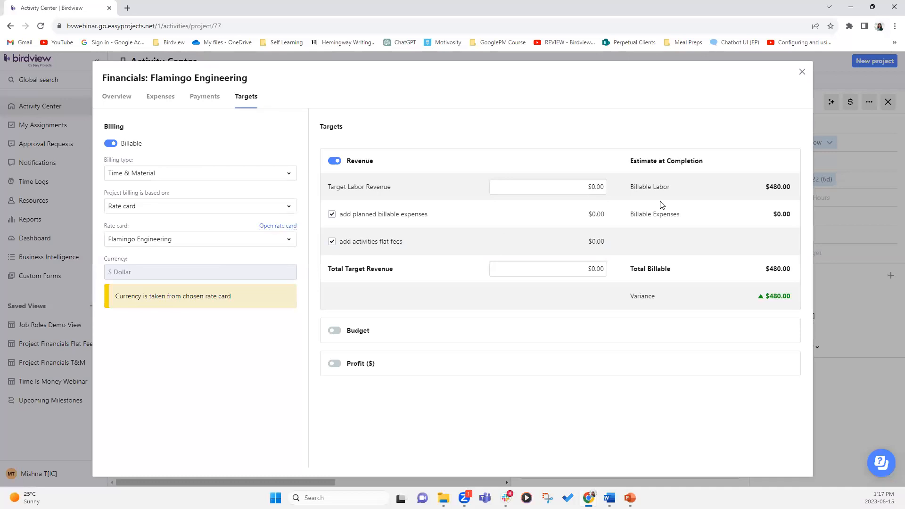
Check the Billable Labor estimate at completion in the project's financial targets and close the financials.
double_click(782, 187)
left_click_drag(799, 187, 788, 188)
left_click(794, 194)
left_click(801, 73)
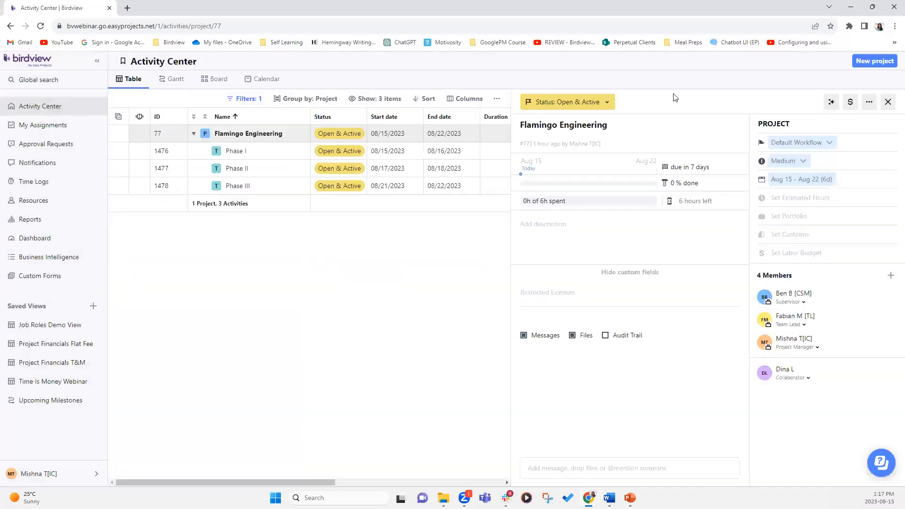
Review the upcoming 08/16/2023 rate card version from the Flamingo Engineering project's financials and close it without saving.
left_click(887, 101)
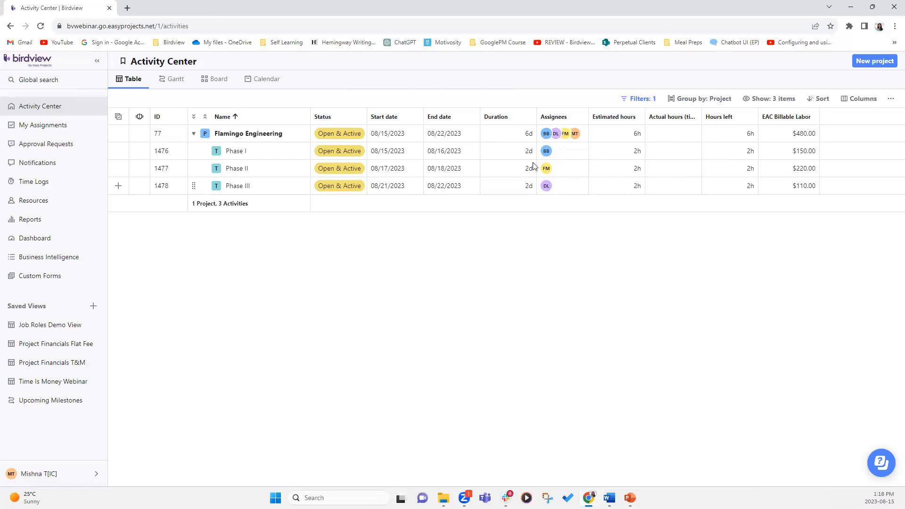
left_click(303, 134)
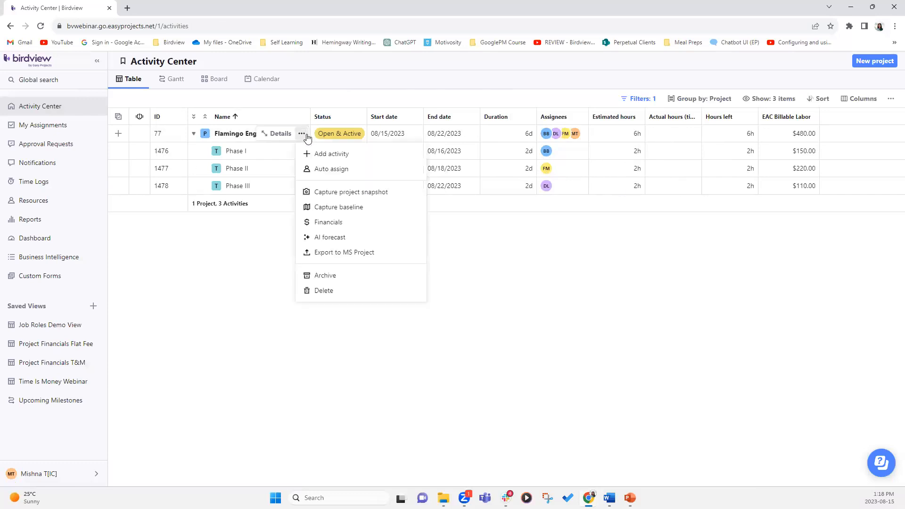
left_click(347, 226)
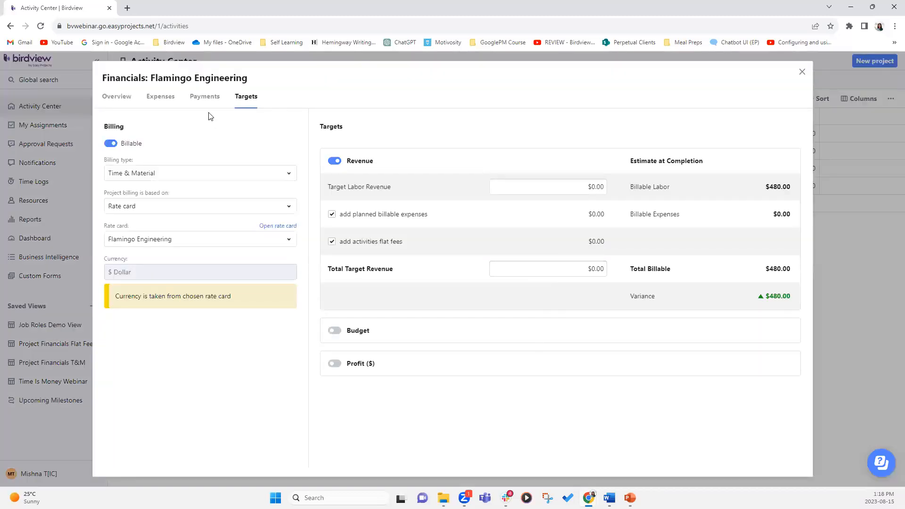
left_click(278, 225)
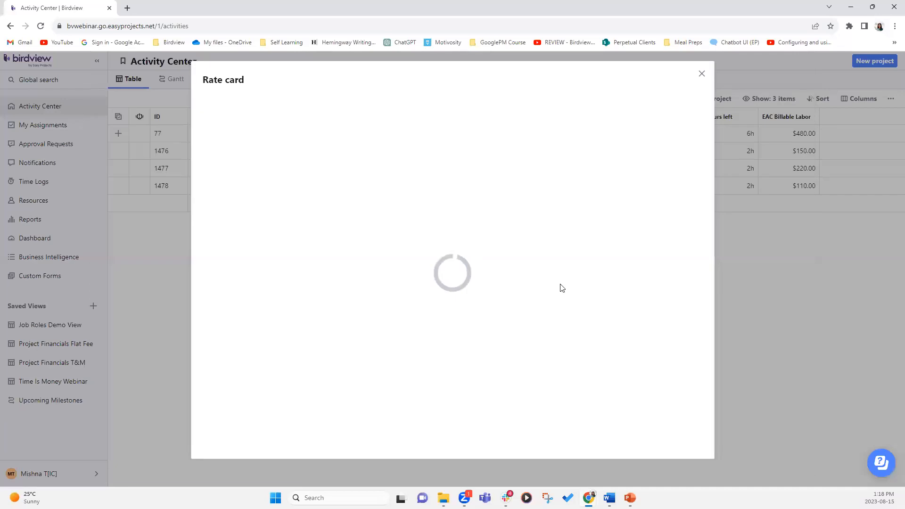
left_click(251, 162)
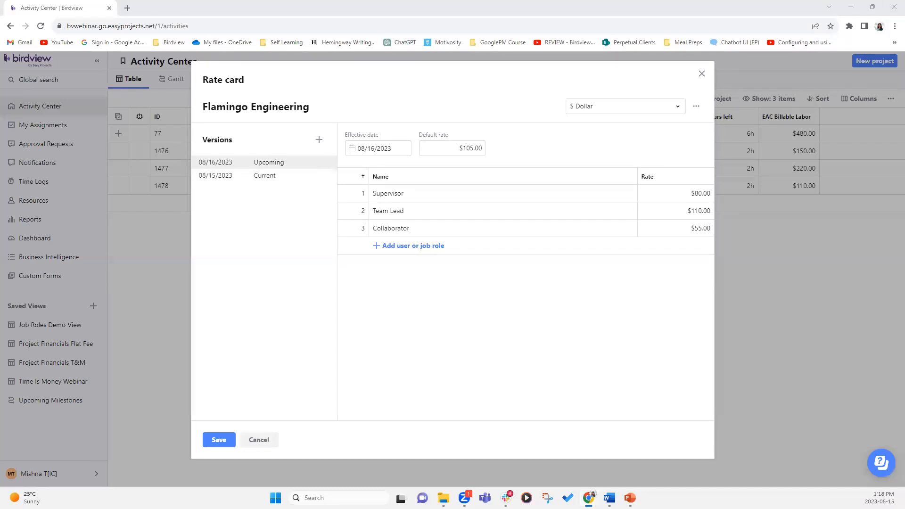
left_click(266, 441)
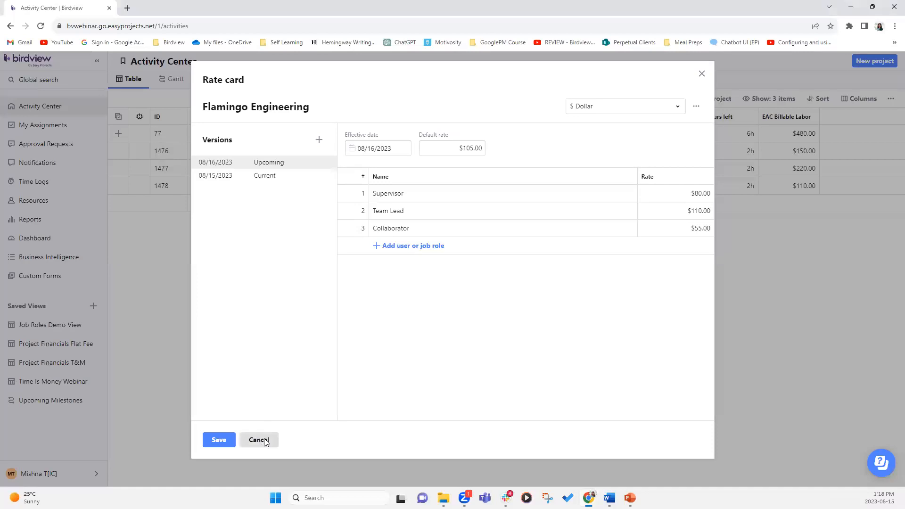
left_click(799, 72)
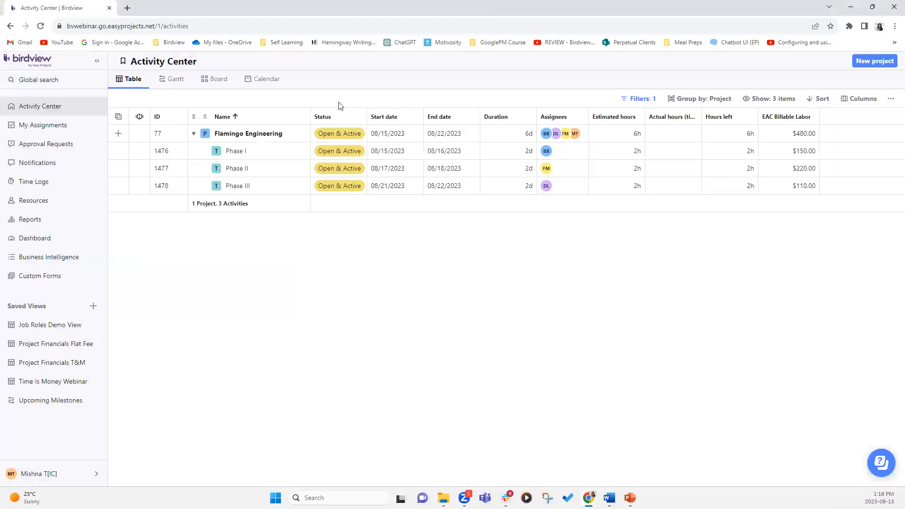
Duplicate the Flamingo Engineering rate card in the company settings.
left_click(47, 473)
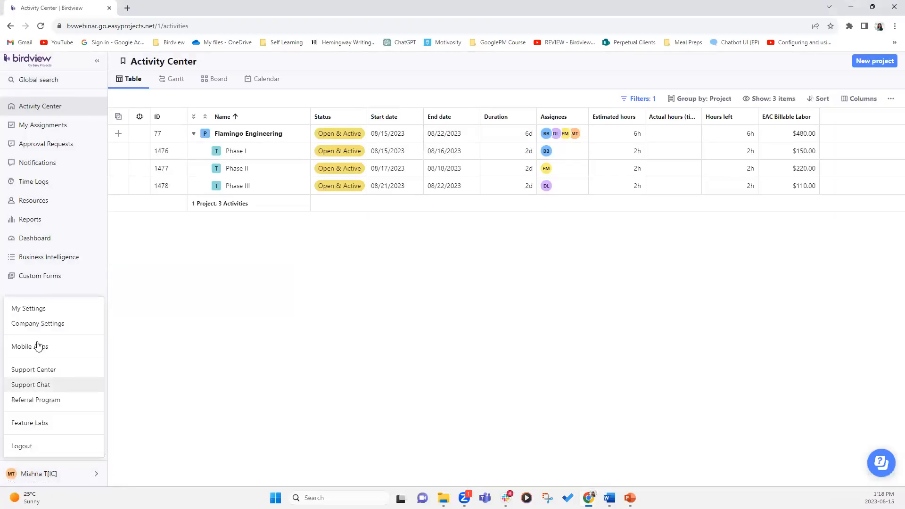
left_click(46, 326)
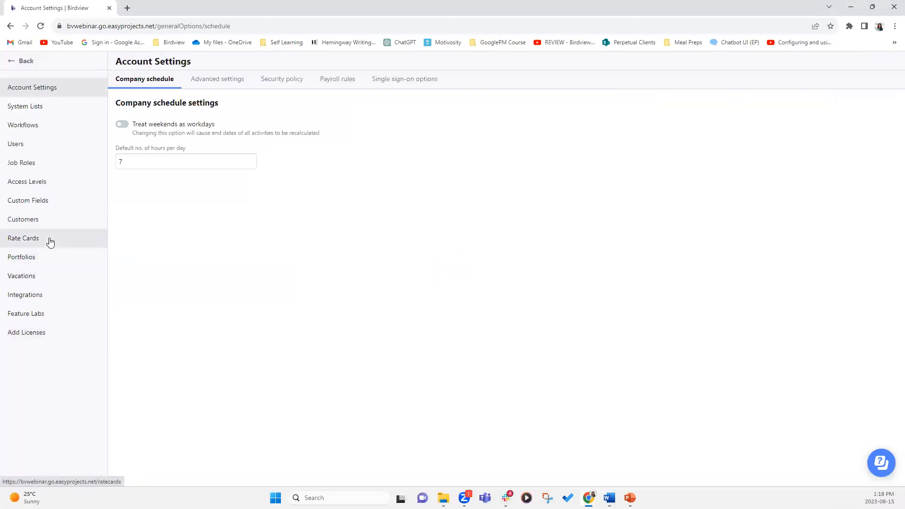
left_click(24, 238)
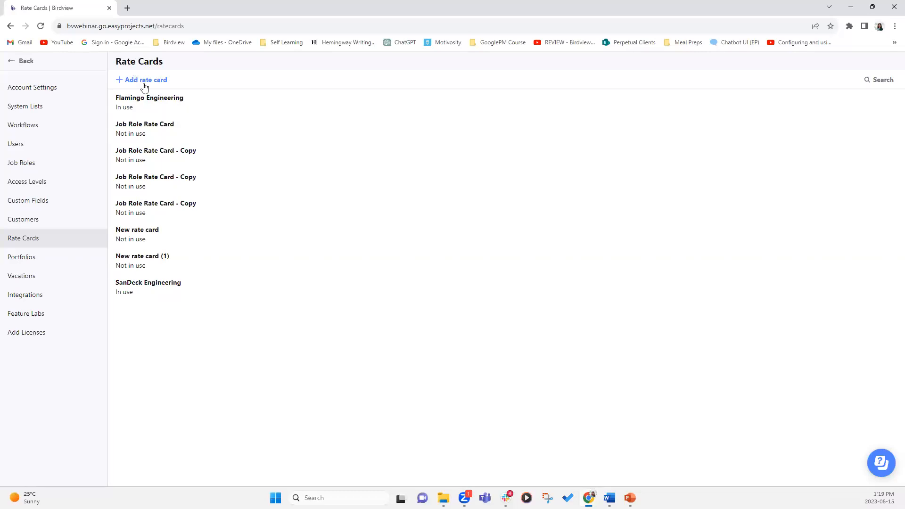
left_click(184, 111)
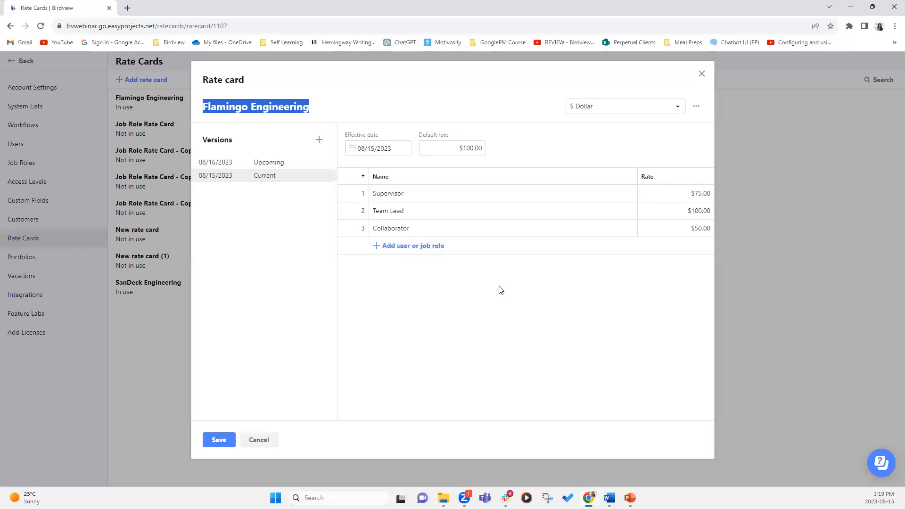
left_click(696, 109)
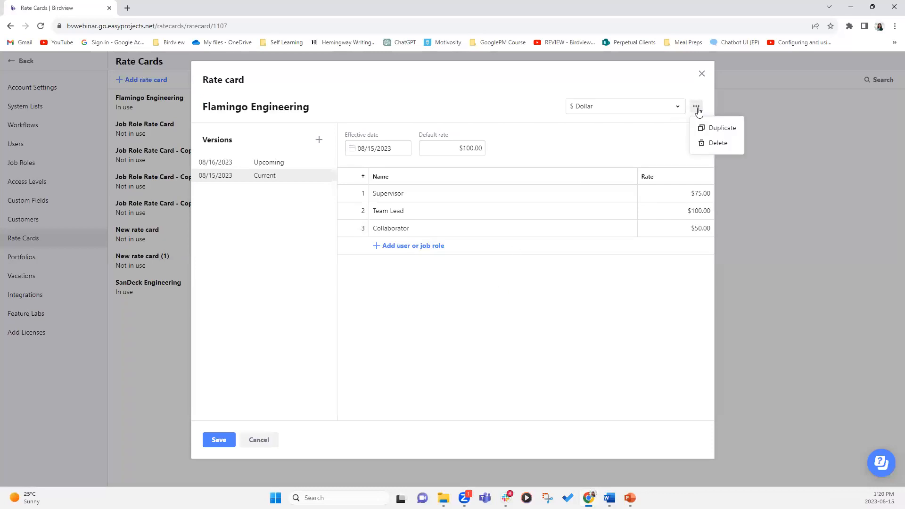
left_click(723, 129)
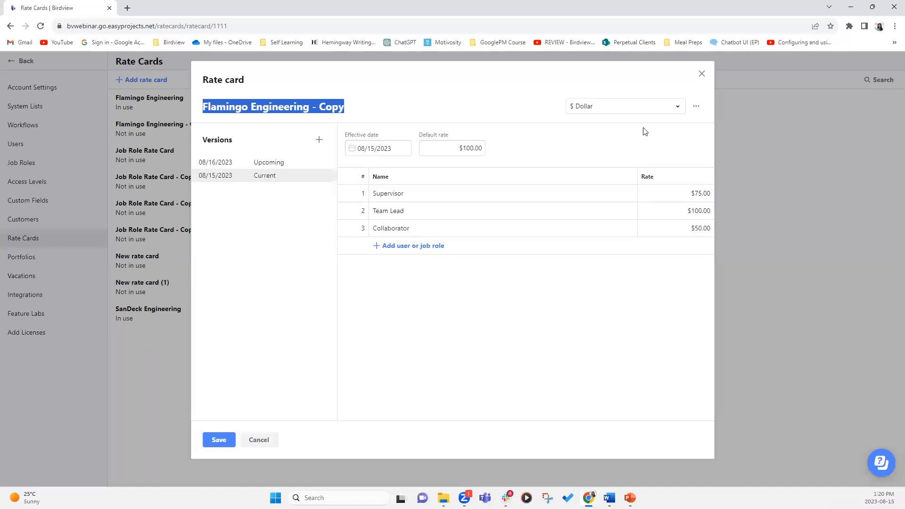
left_click(321, 106)
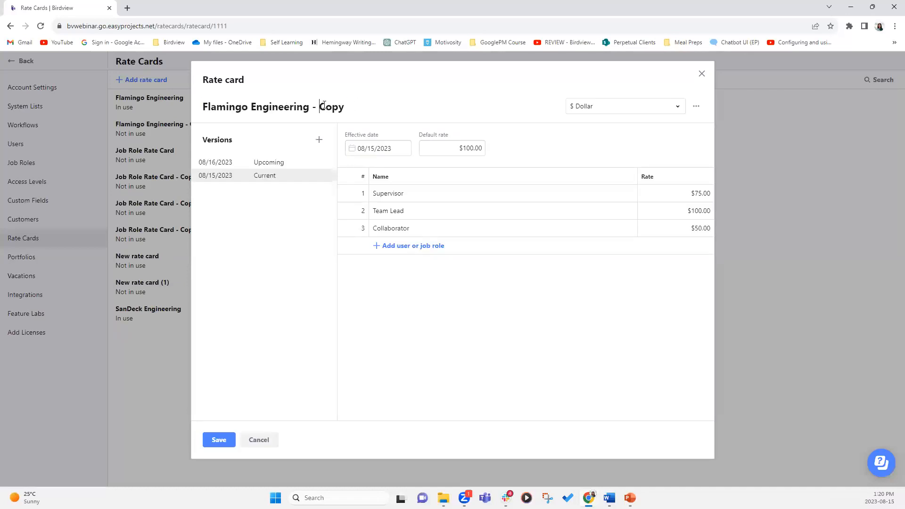
left_click_drag(346, 109, 321, 107)
left_click(351, 108)
Add the Business Analyst job role with a rate of $120 to the copied rate card's current version and save the copy.
left_click(413, 248)
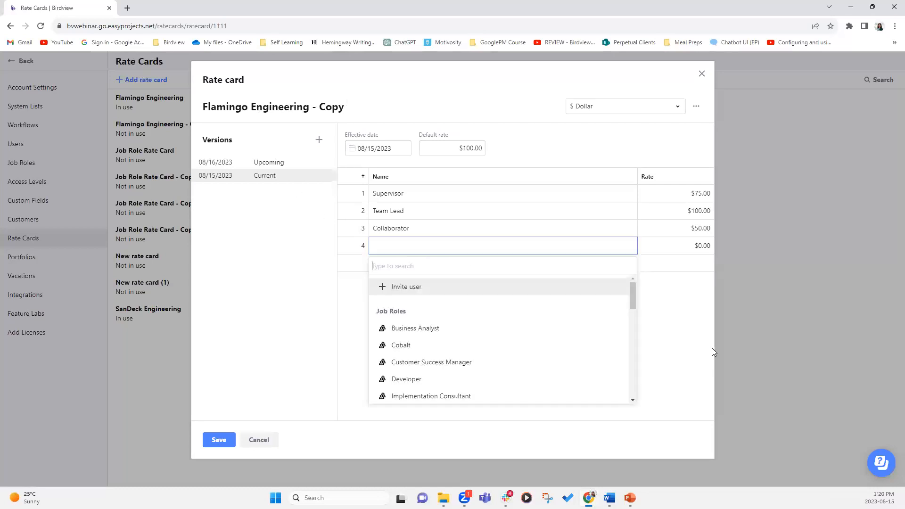
left_click(425, 328)
left_click(709, 245)
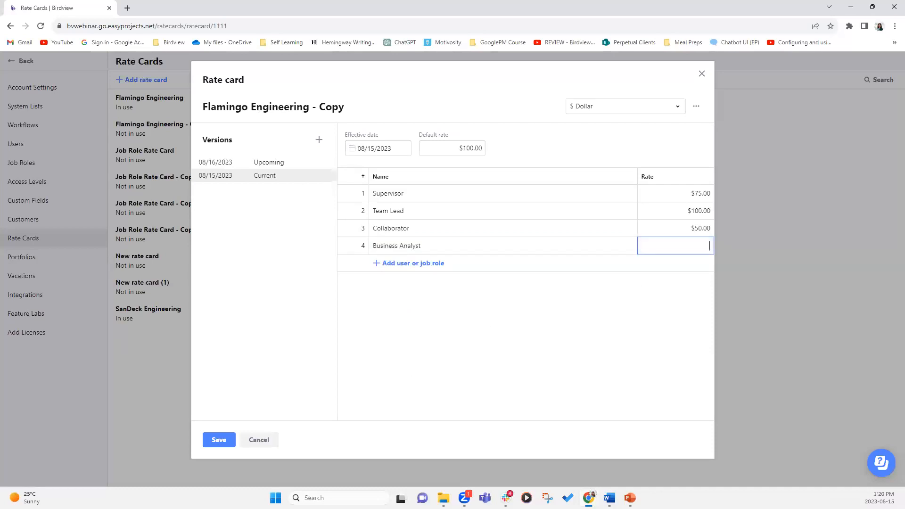
type("120")
left_click(545, 340)
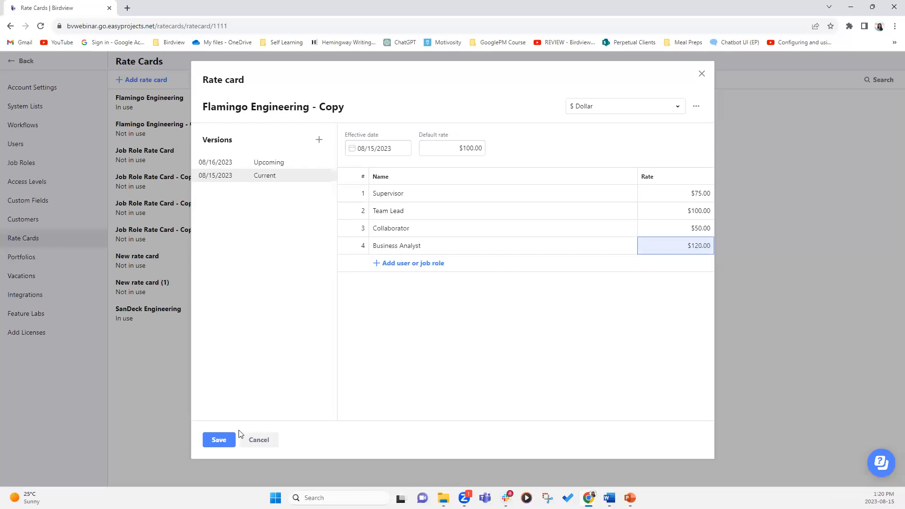
left_click(219, 440)
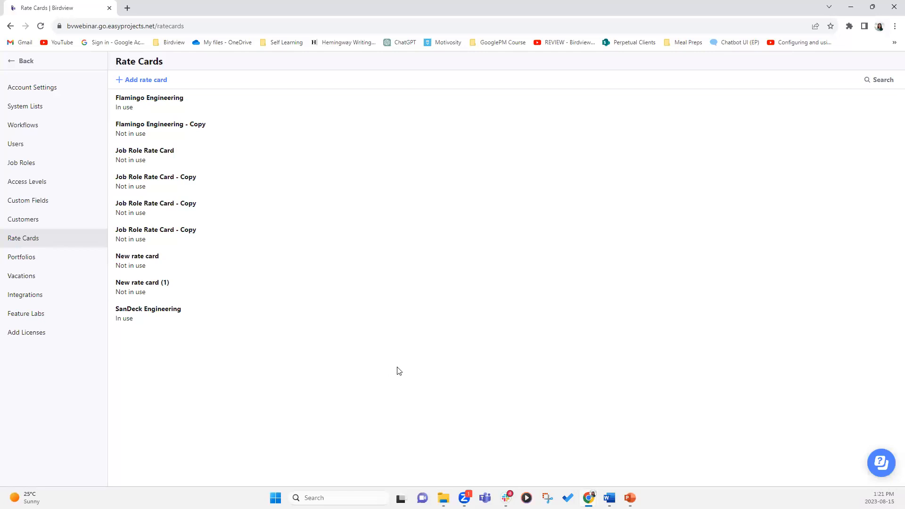
left_click(891, 314)
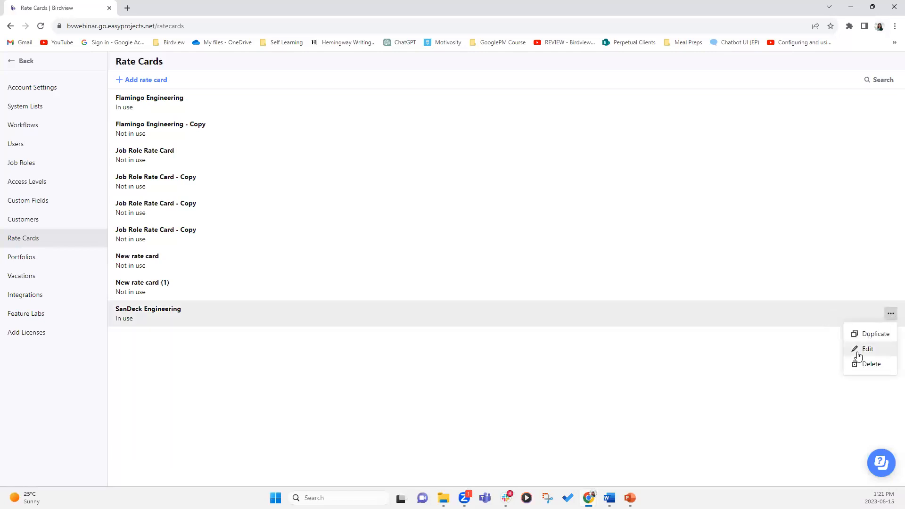
left_click(655, 363)
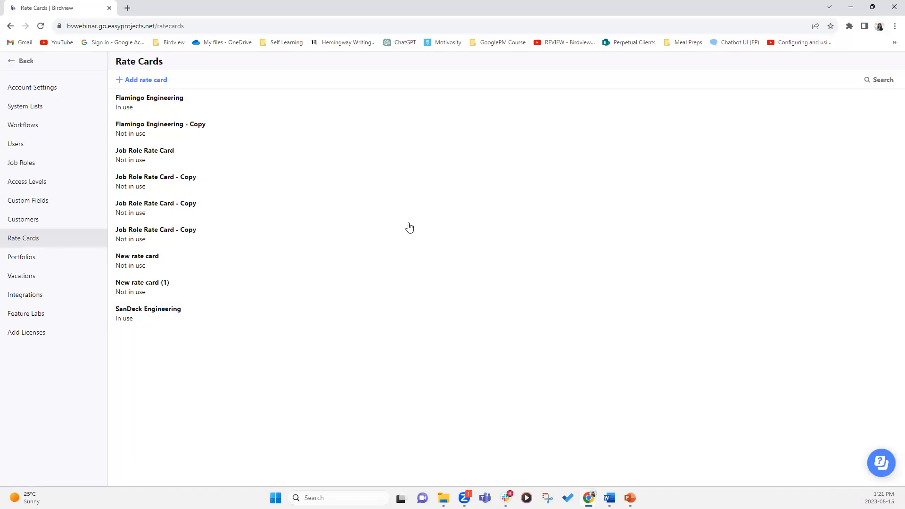
Return to the Activity Center and open the rate card assigned to the Flamingo Engineering project from its financial targets.
left_click(53, 70)
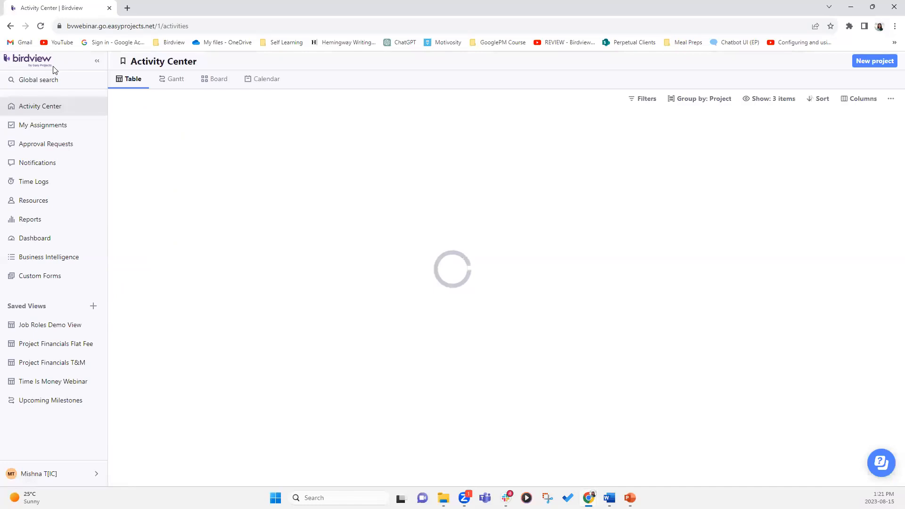
mouse_move(285, 137)
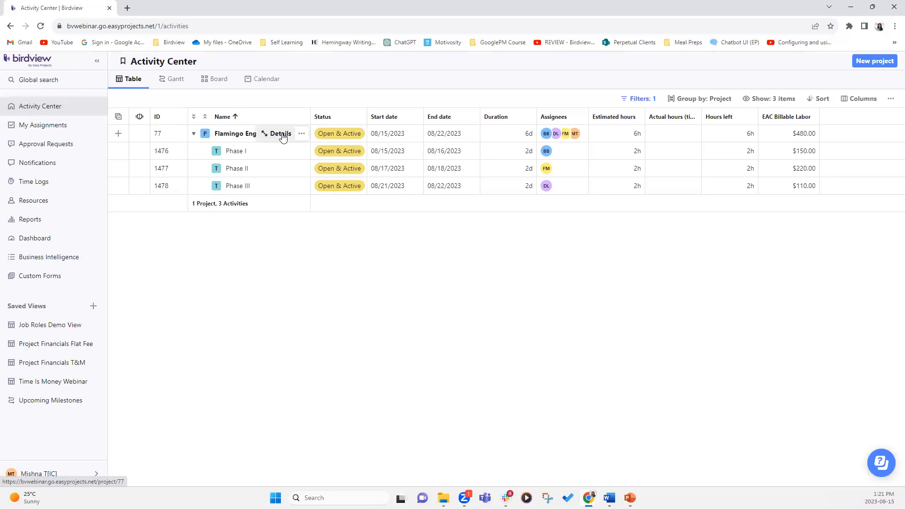
left_click(283, 135)
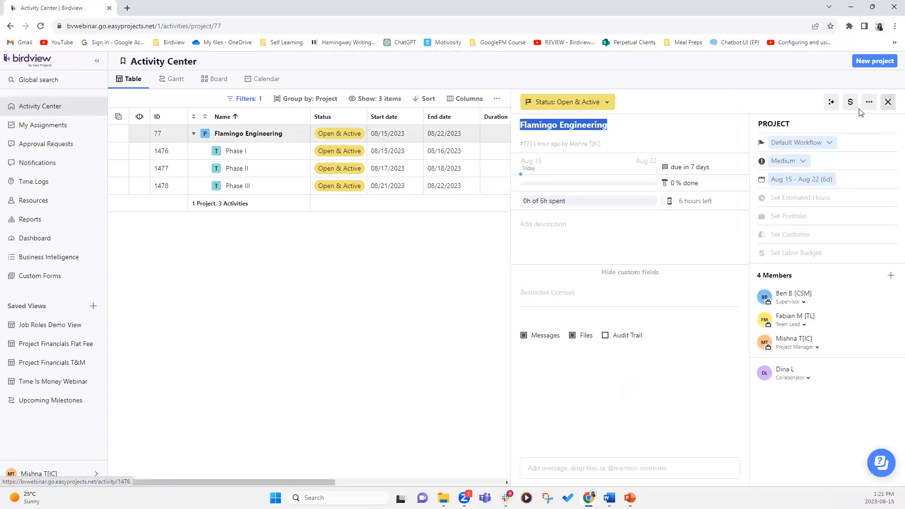
left_click(850, 103)
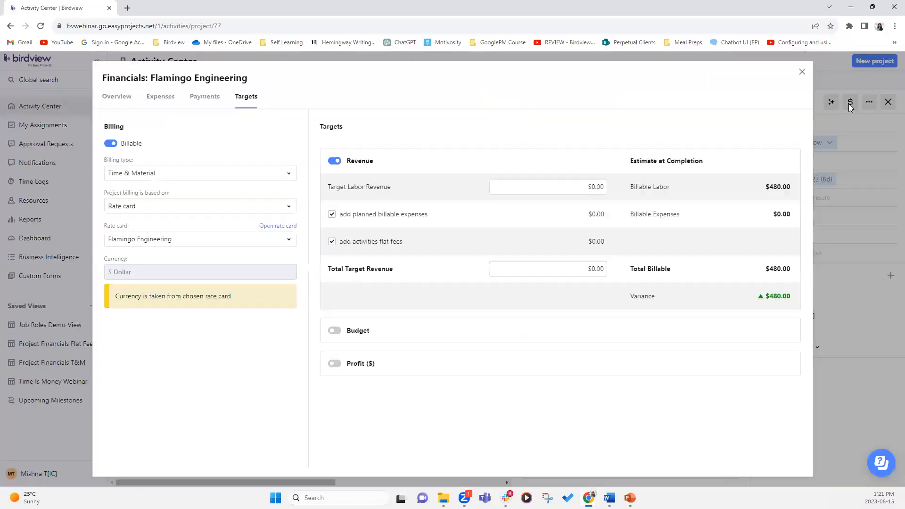
left_click(286, 228)
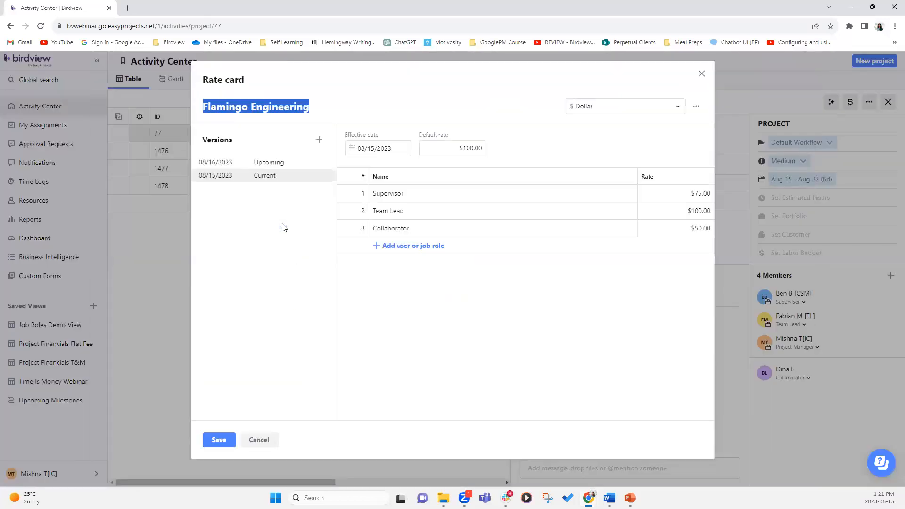
left_click(584, 309)
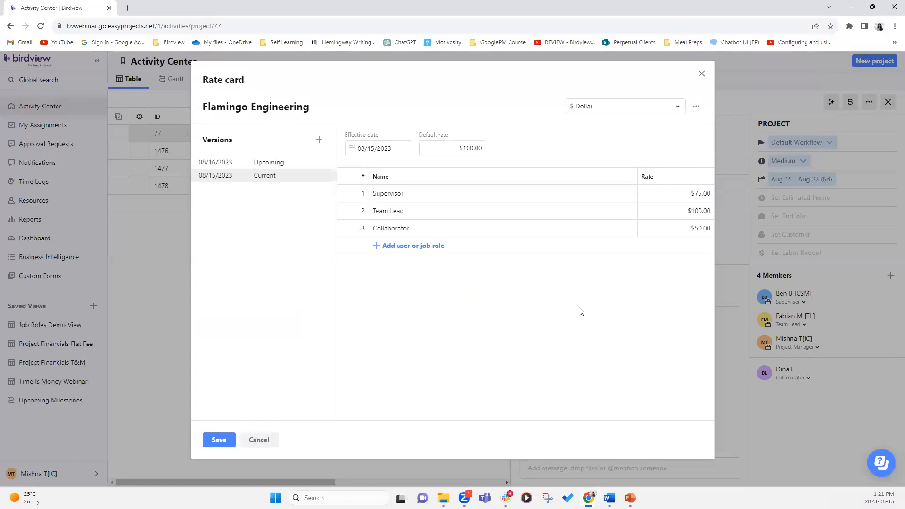